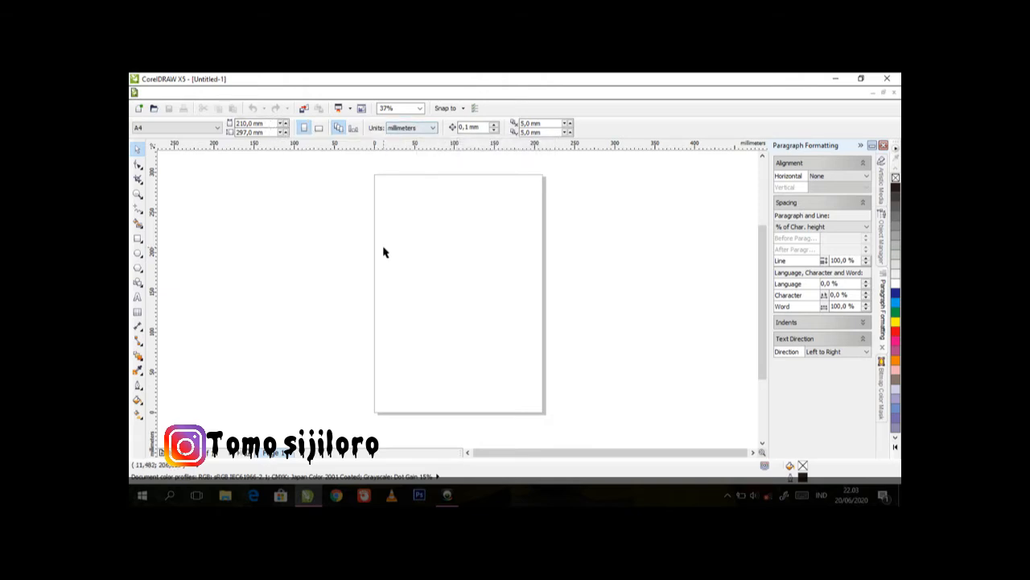
Set the document's drawing units to centimeters
left_click(409, 128)
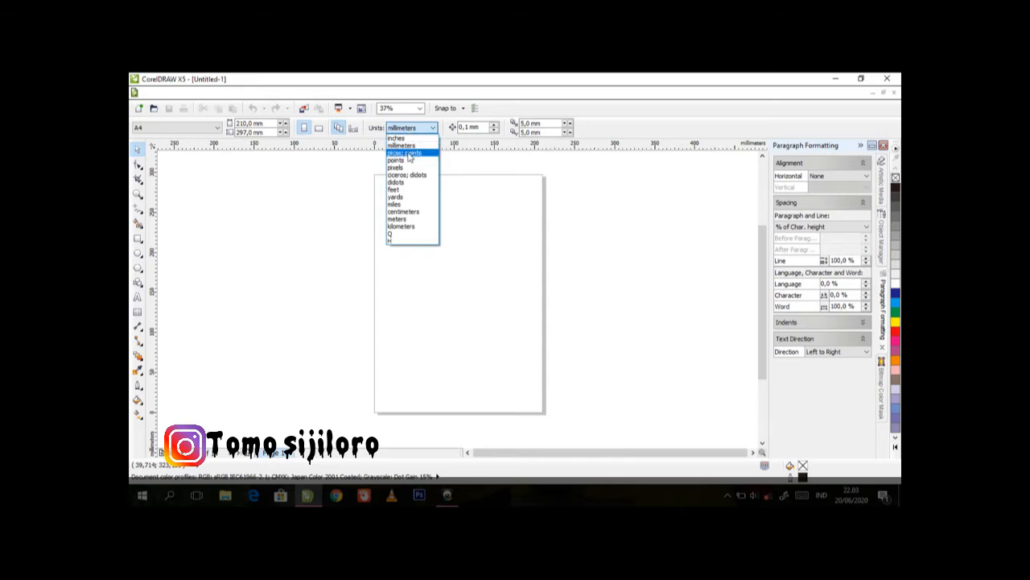
left_click(410, 212)
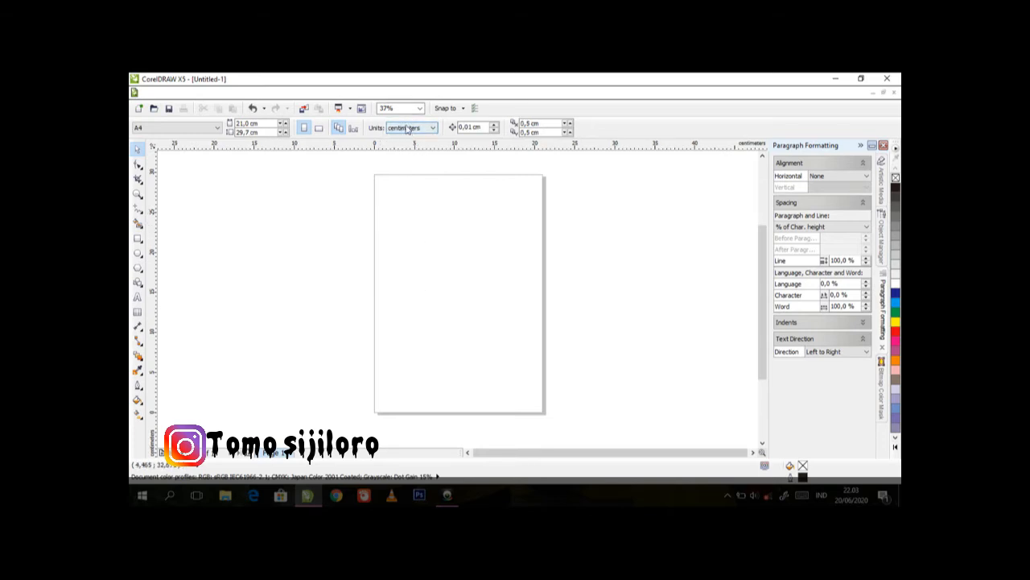
left_click(254, 124)
left_click(396, 294)
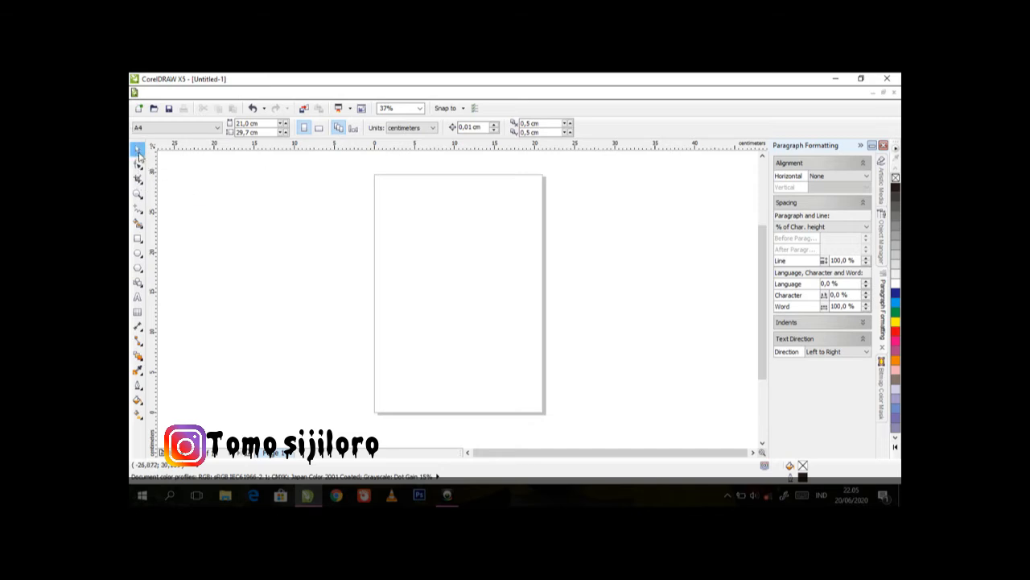
left_click_drag(274, 208, 480, 329)
left_click_drag(356, 235, 540, 344)
Draw a rectangle about 15.5 cm wide and 12.1 cm high in the middle of the page
left_click(137, 240)
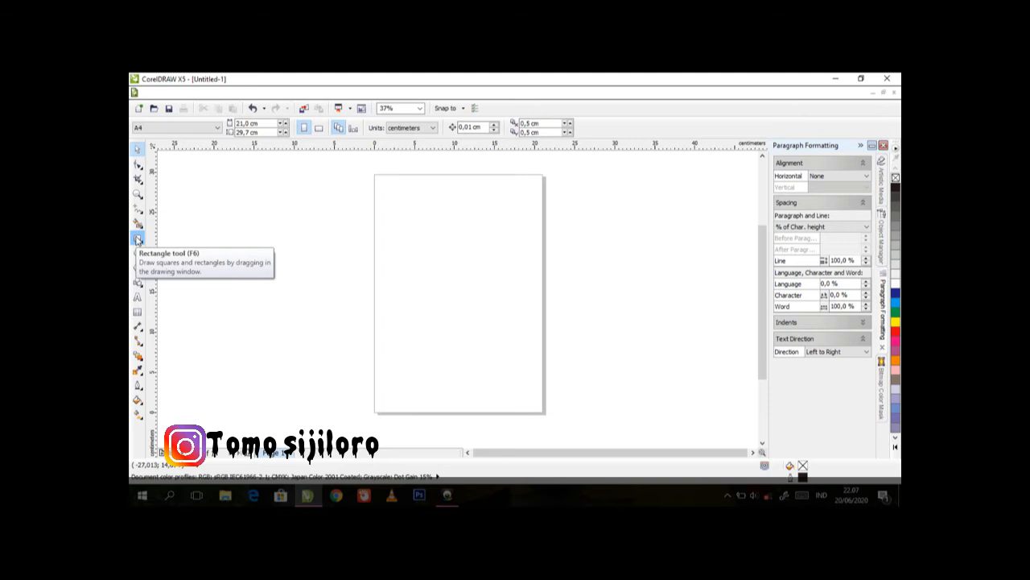
left_click(138, 239)
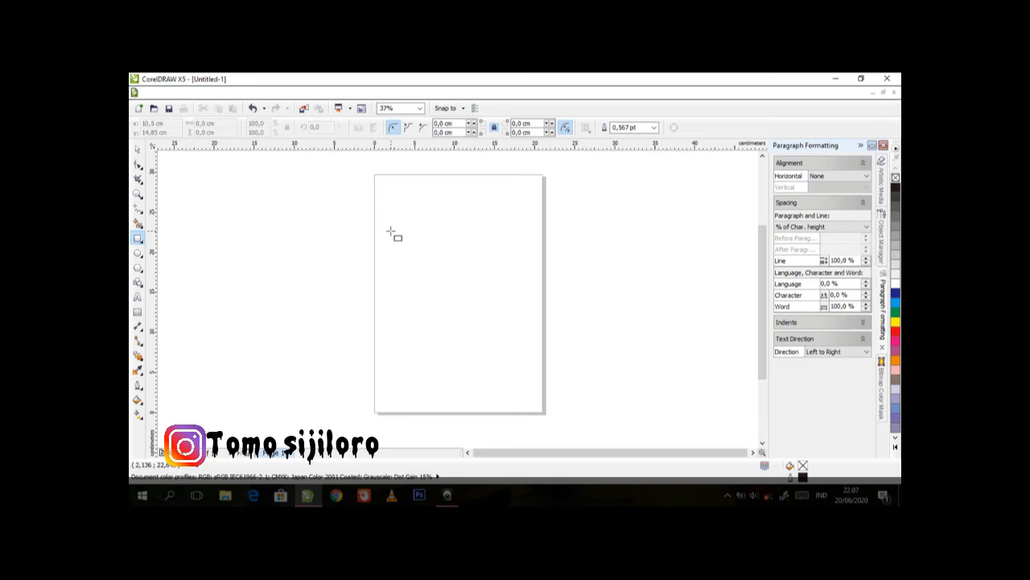
mouse_move(391, 231)
left_mouse_down()
mouse_move(516, 311)
mouse_move(516, 328)
left_mouse_up()
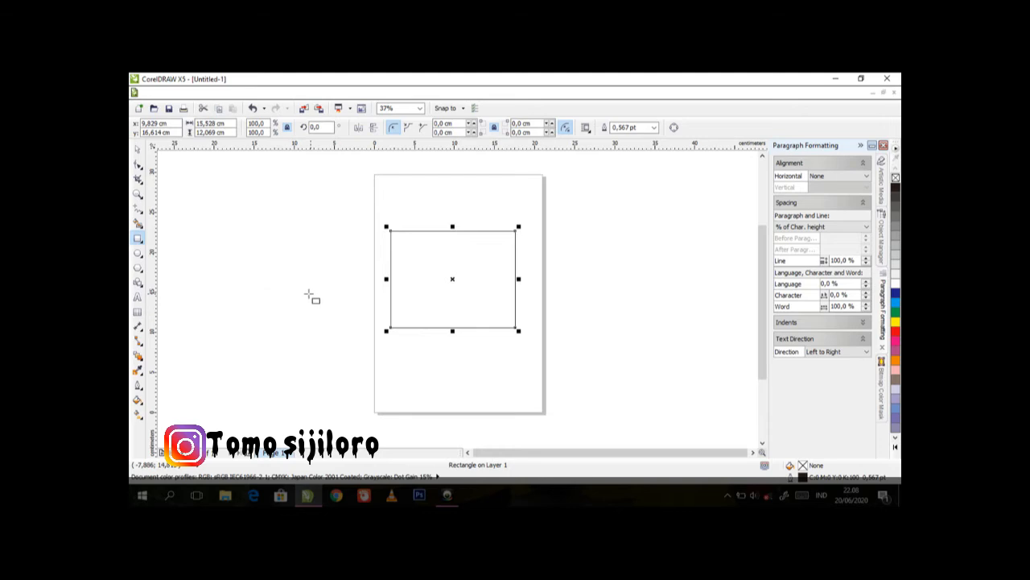
left_click(139, 150)
left_click(250, 260)
left_click(453, 277)
left_click(296, 280)
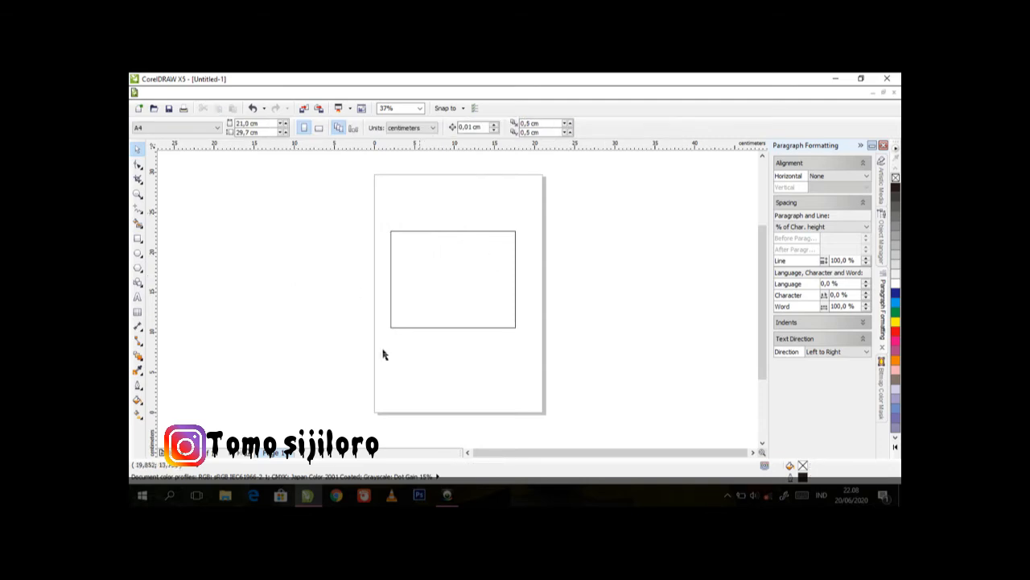
left_click(437, 294)
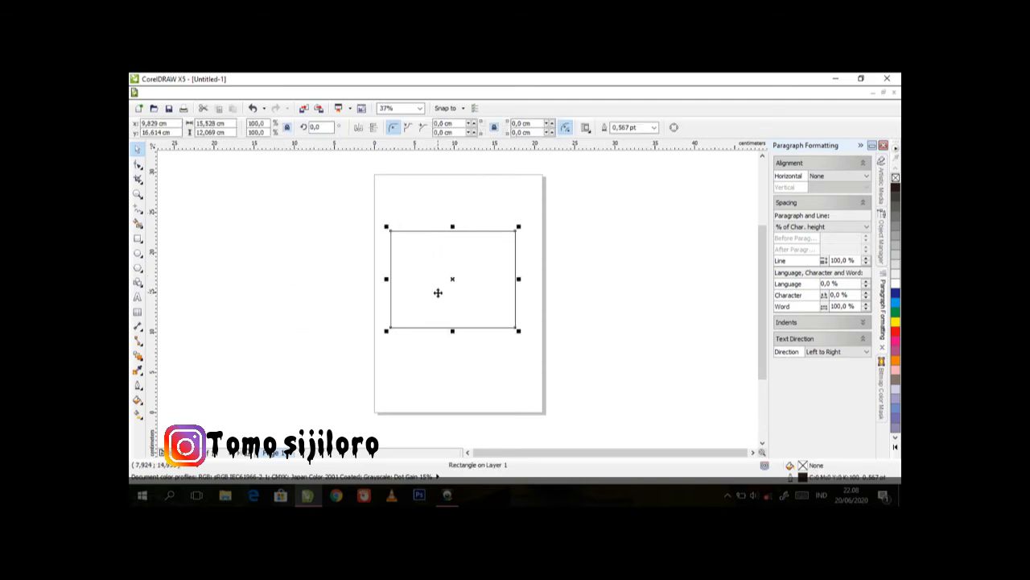
left_click(336, 315)
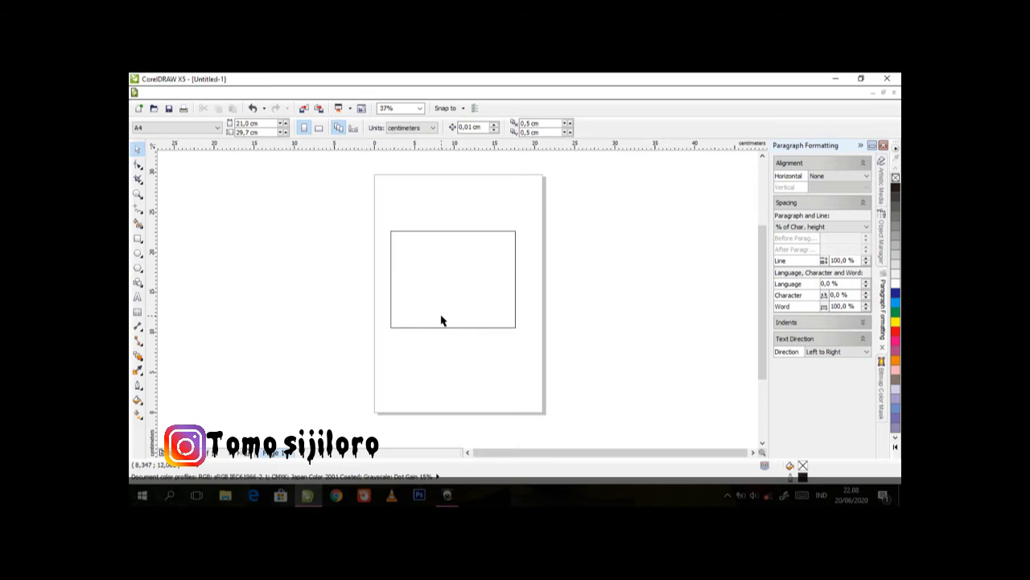
left_click(441, 320)
left_click(333, 287)
left_click(391, 287)
left_click(306, 295)
left_click(448, 291)
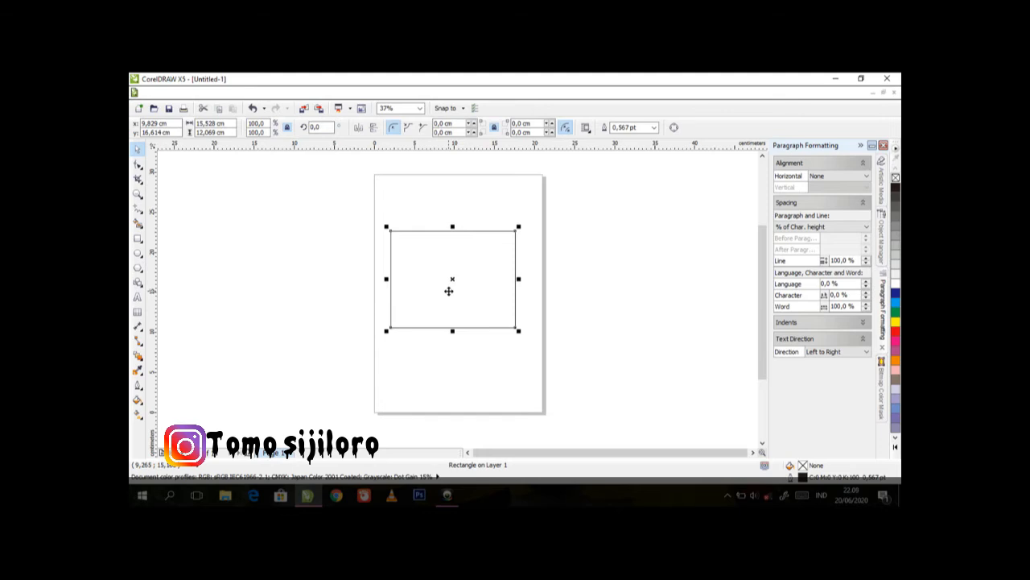
left_click(347, 314)
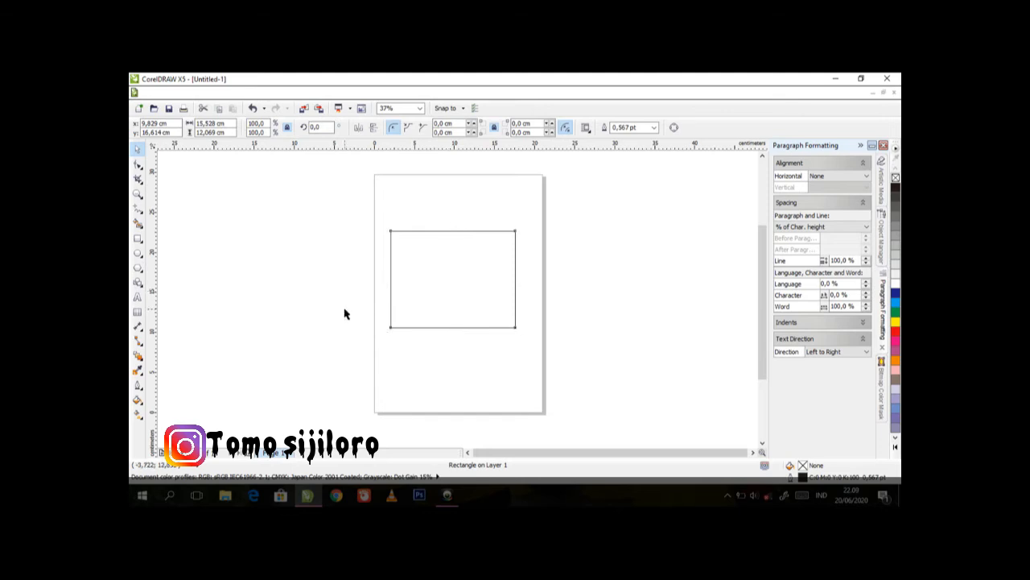
Round the rectangle's lower-left corner to a radius of about 2.3 cm and its other corners to about 0.5 cm with the Shape tool
left_click(432, 301)
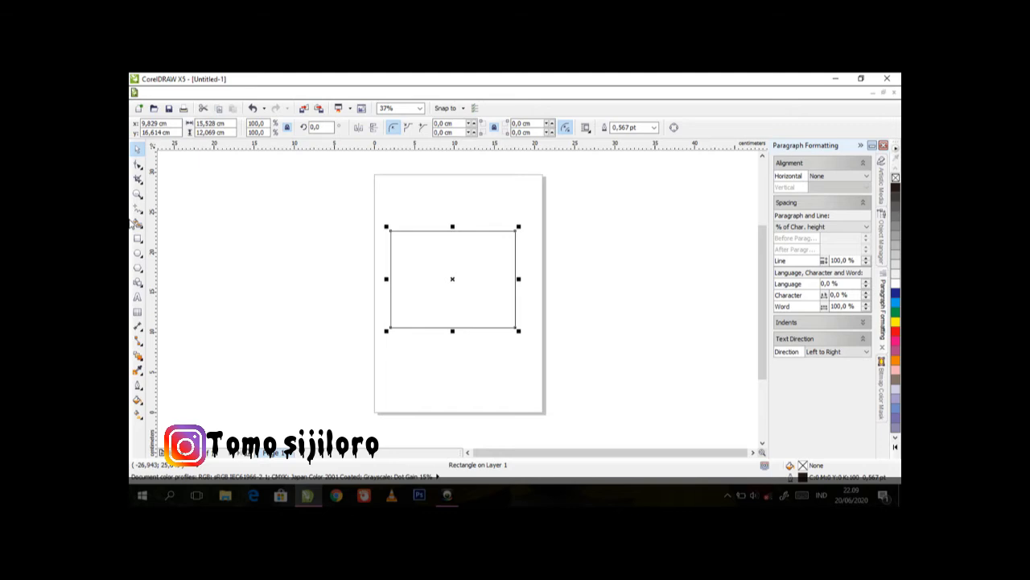
left_click(139, 165)
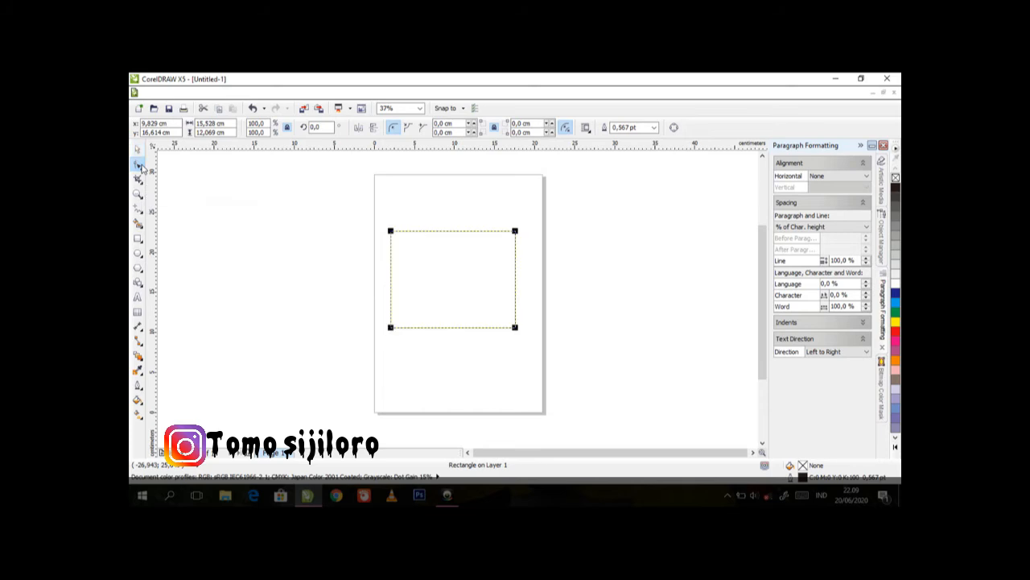
left_click(391, 327)
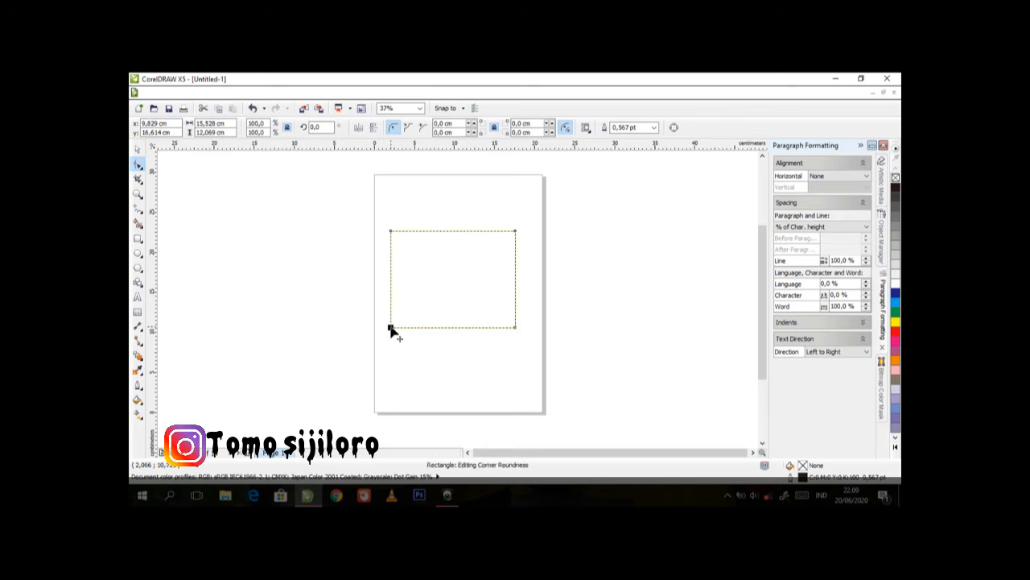
left_click_drag(391, 330, 405, 320)
mouse_move(392, 232)
left_mouse_down()
mouse_move(402, 244)
mouse_move(396, 232)
left_mouse_up()
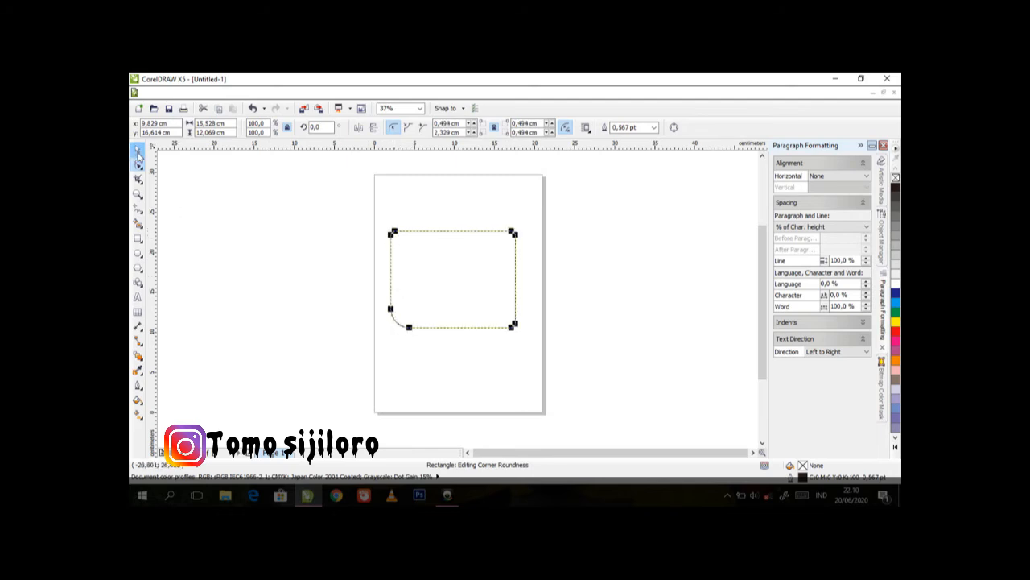
left_click(137, 150)
left_click(230, 243)
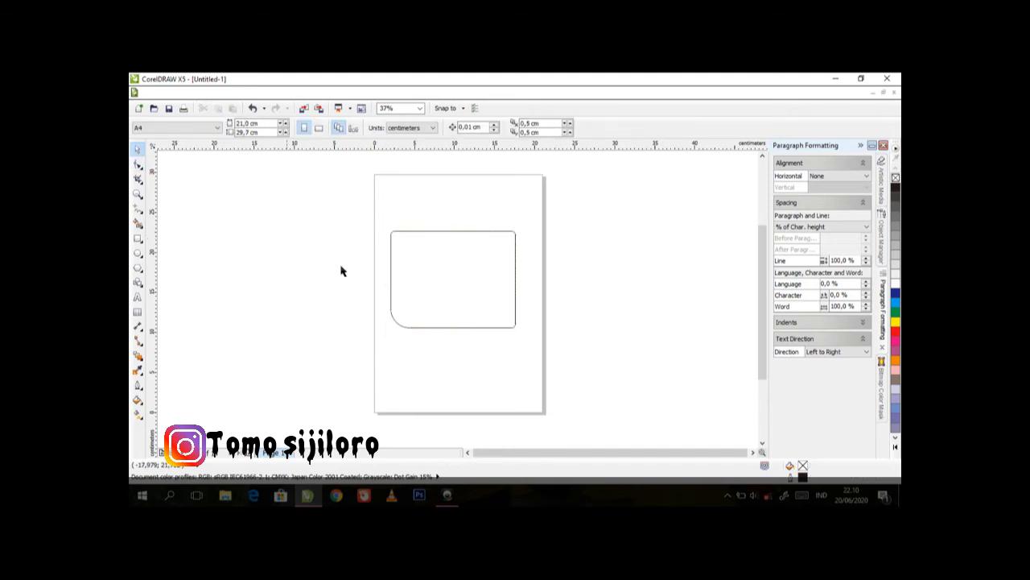
left_click(488, 286)
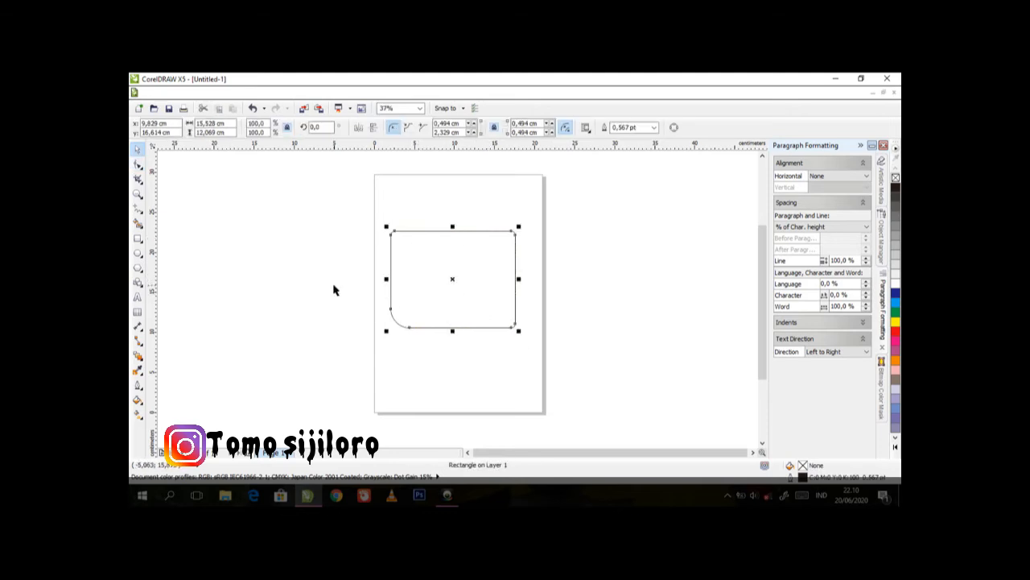
left_click(387, 303)
left_click(427, 308)
left_click(494, 402)
left_click(456, 326)
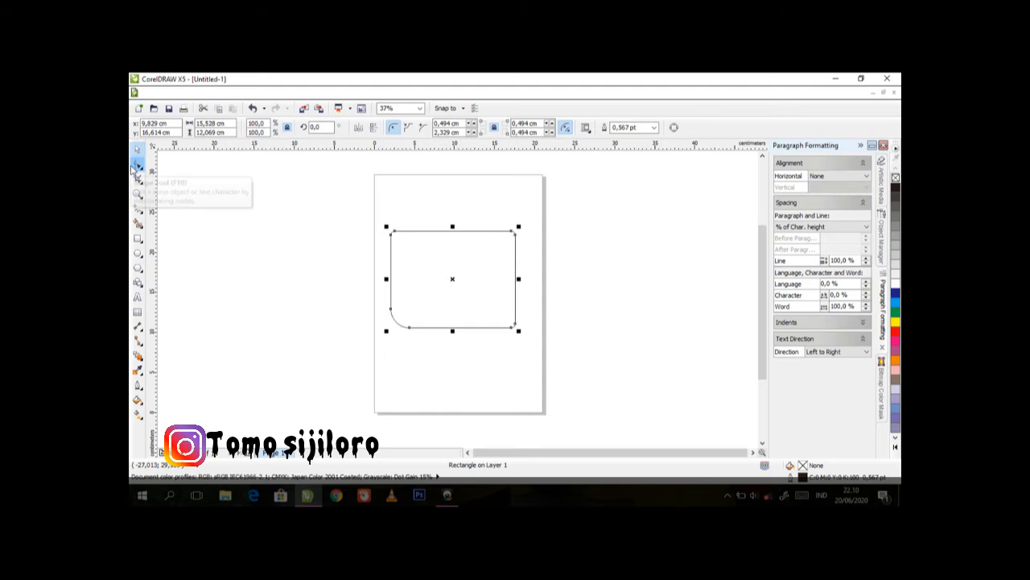
left_click(251, 247)
left_click(446, 313)
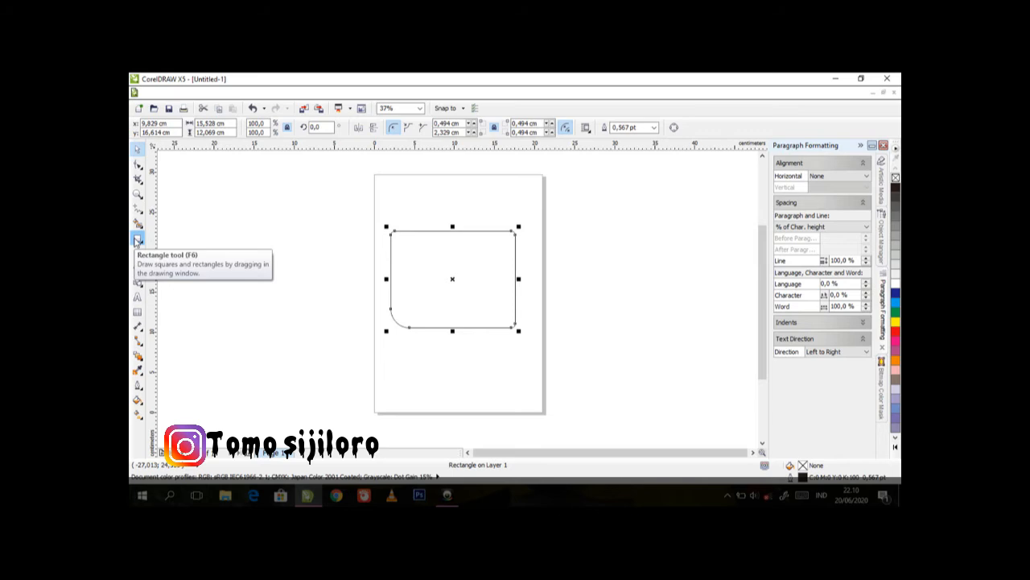
left_click(301, 338)
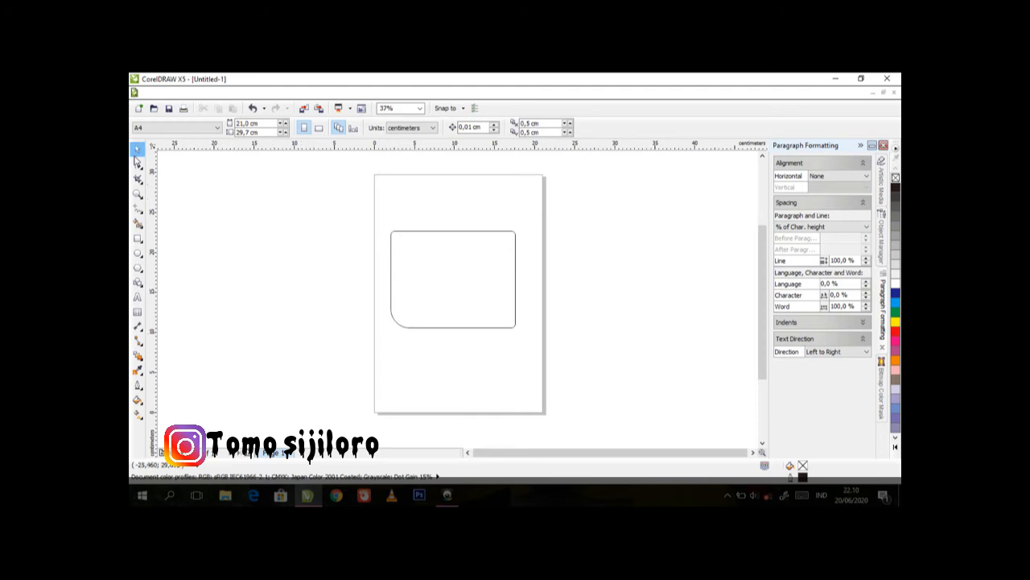
left_click(138, 240)
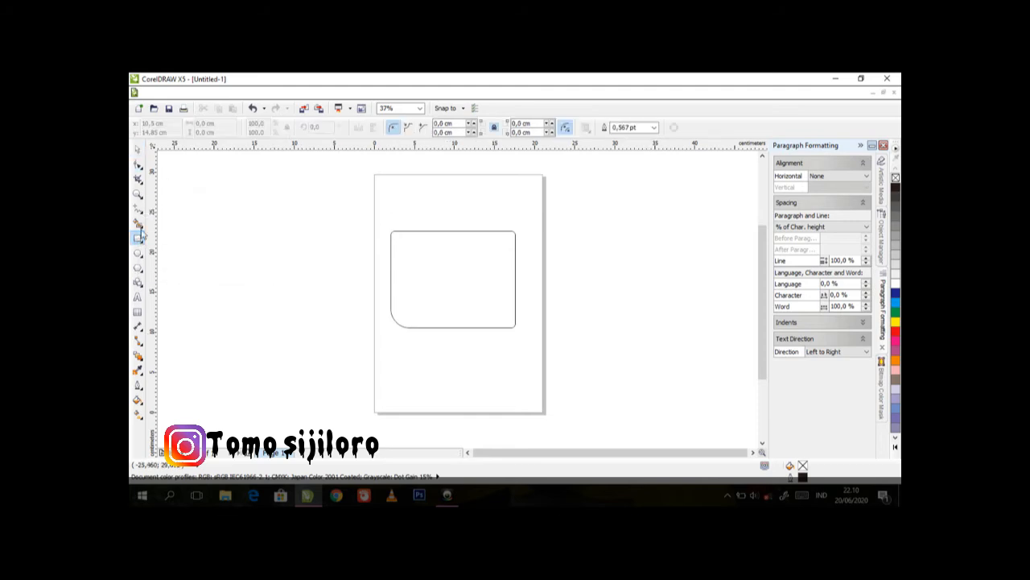
left_click(137, 150)
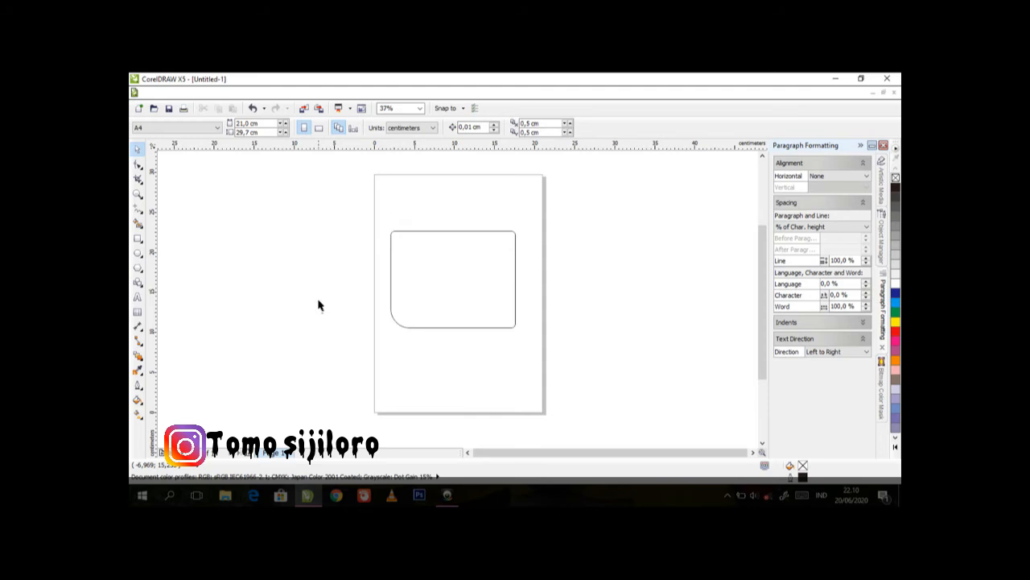
Enlarge the rectangle's corner radii with the Shape tool to about 4.4 cm at the lower-left corner and 2.5 cm at the others
left_click(474, 271)
left_click(474, 270)
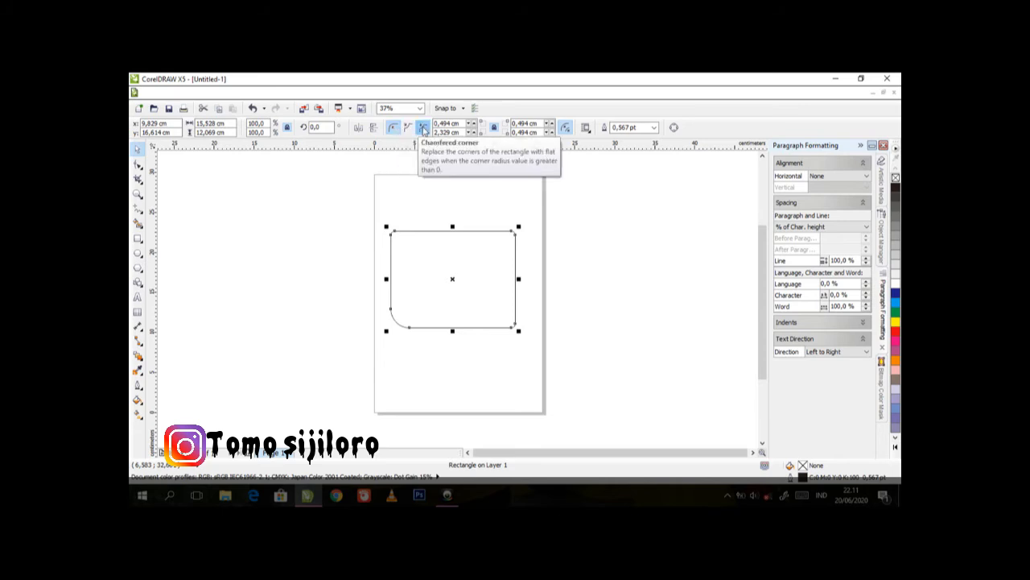
left_click(135, 168)
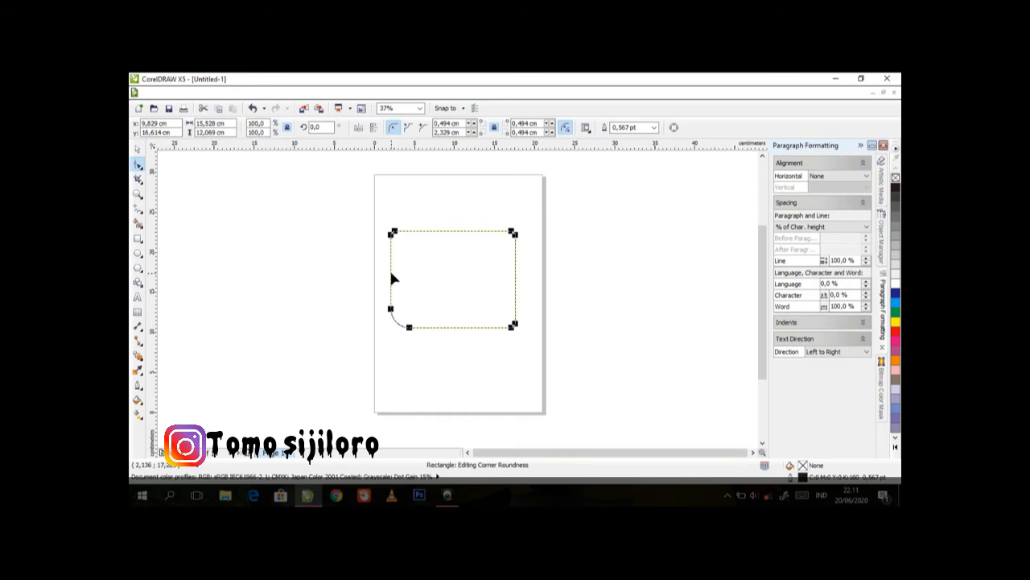
left_click_drag(393, 240, 411, 250)
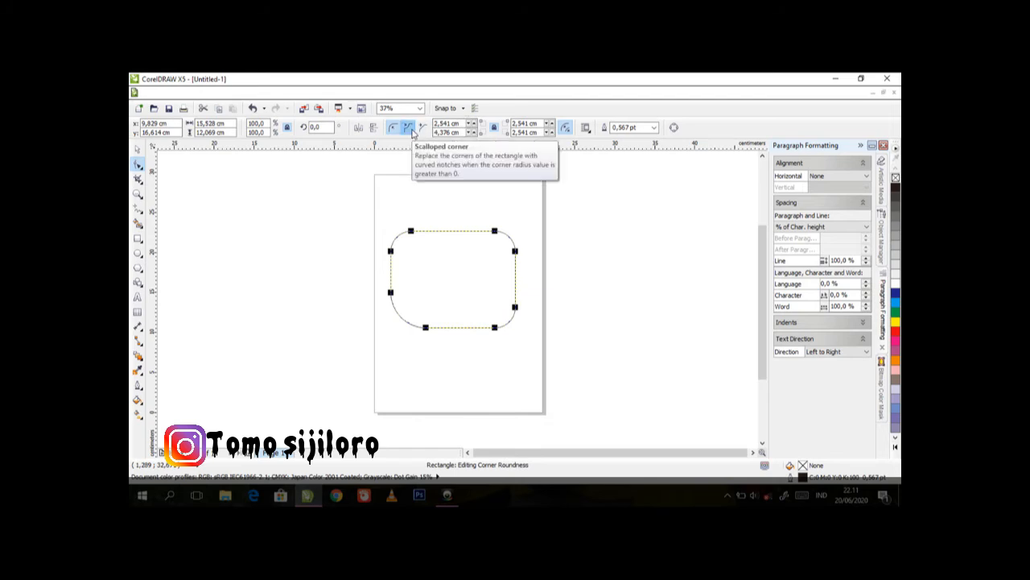
Try the scalloped corner style on the rectangle and replace it with chamfered corners
left_click(412, 130)
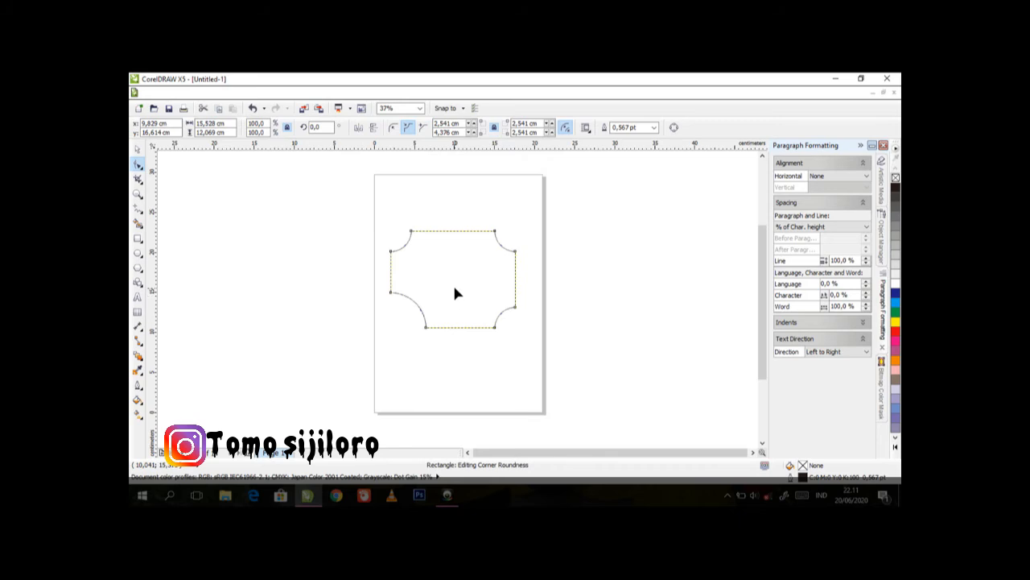
left_click(425, 129)
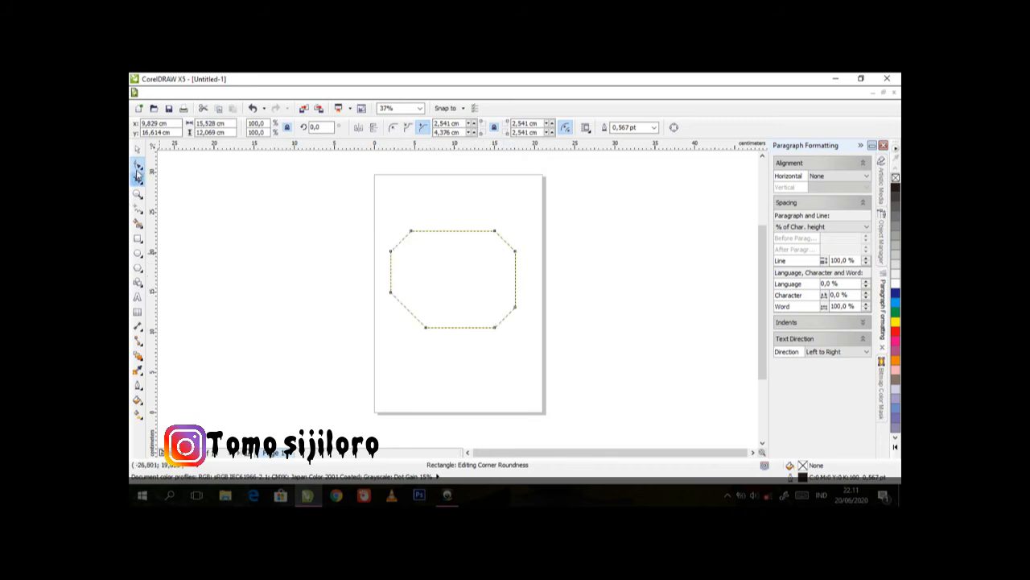
left_click(137, 150)
left_click(307, 246)
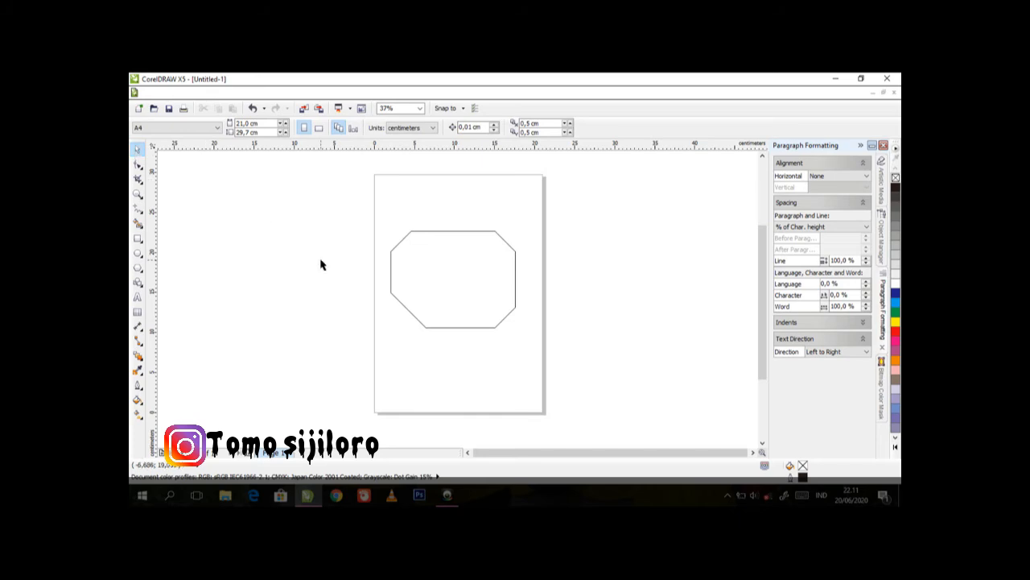
Delete the rectangle with the chamfered corners from the page
left_click(459, 264)
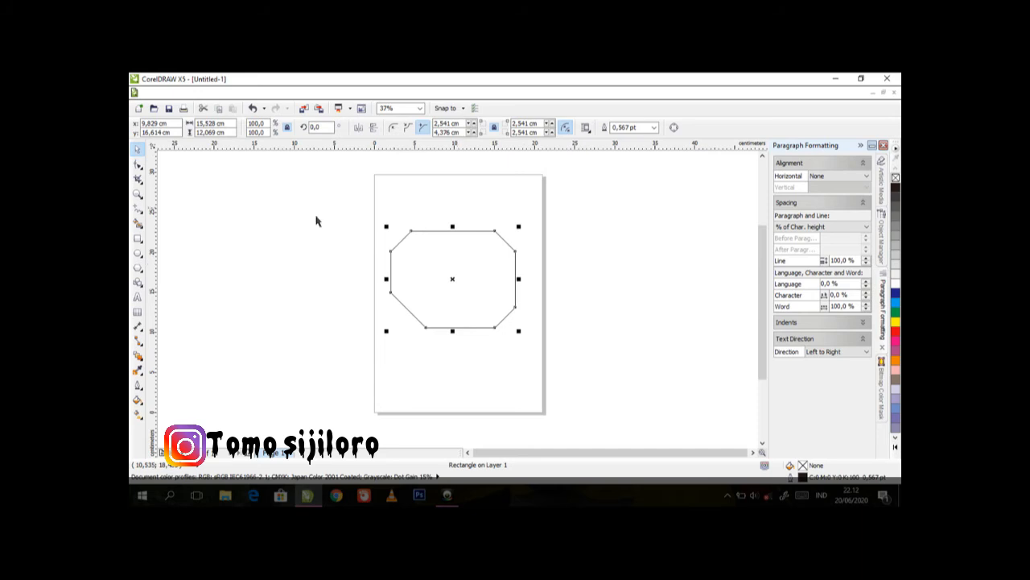
key("Delete")
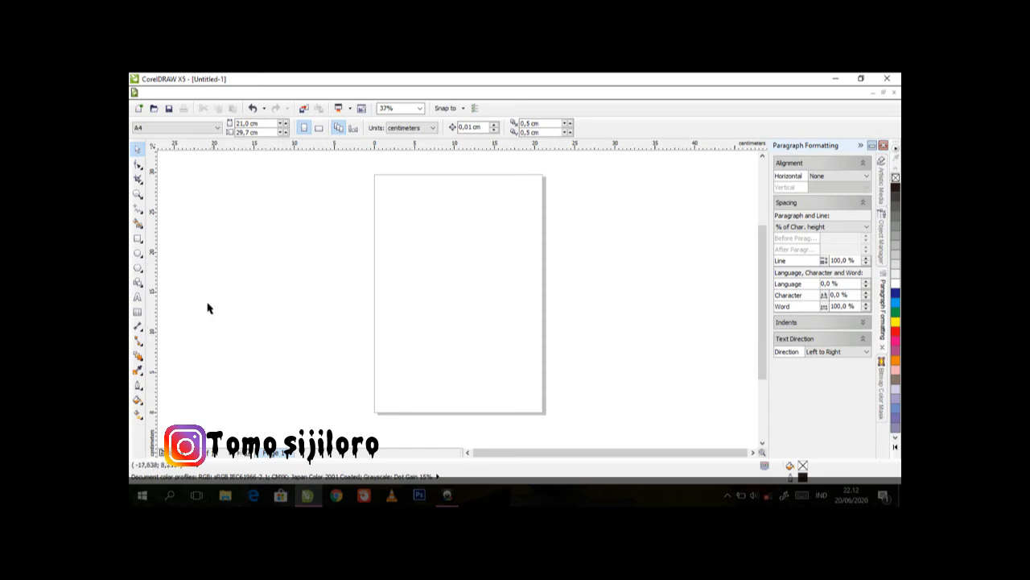
Draw an ellipse about 6.3 cm wide and 7 cm high in the upper-left part of the page and delete it
left_click(137, 254)
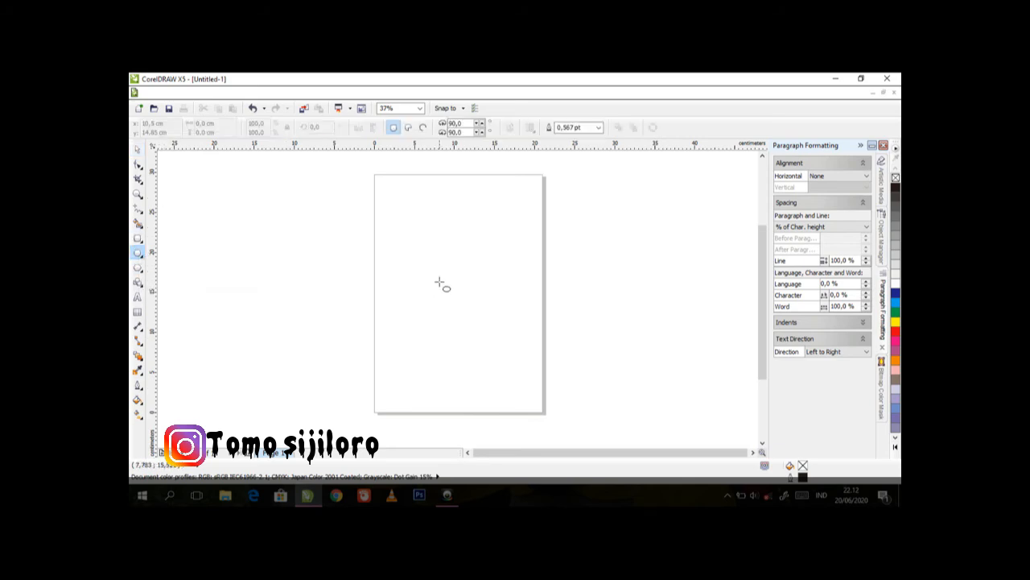
left_click_drag(389, 226, 439, 282)
left_click(136, 150)
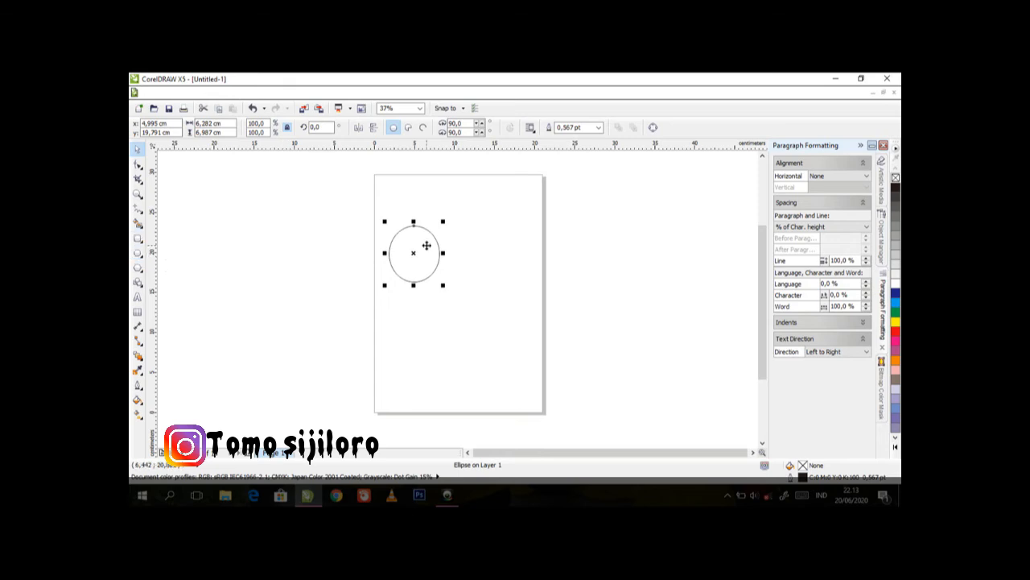
key("Delete")
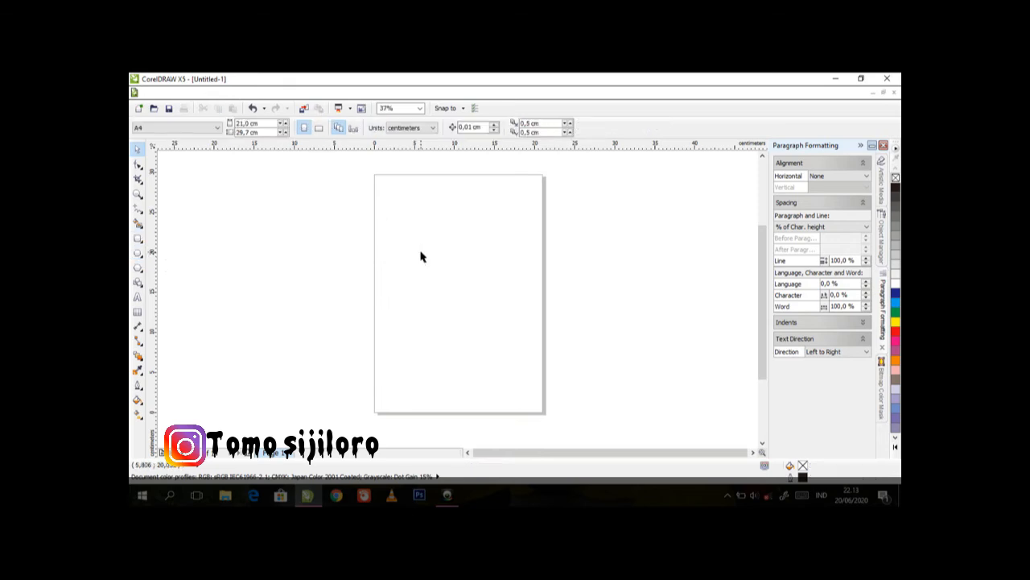
Draw a perfect circle about 5.7 cm in diameter with the Ellipse tool, left of the page's centre
left_click(139, 253)
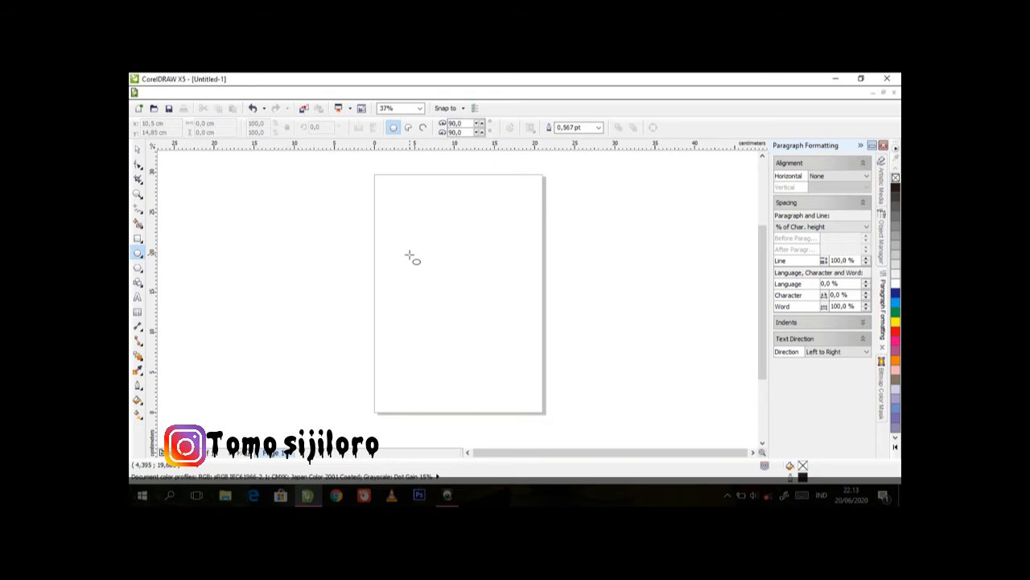
left_click_drag(410, 253, 456, 302)
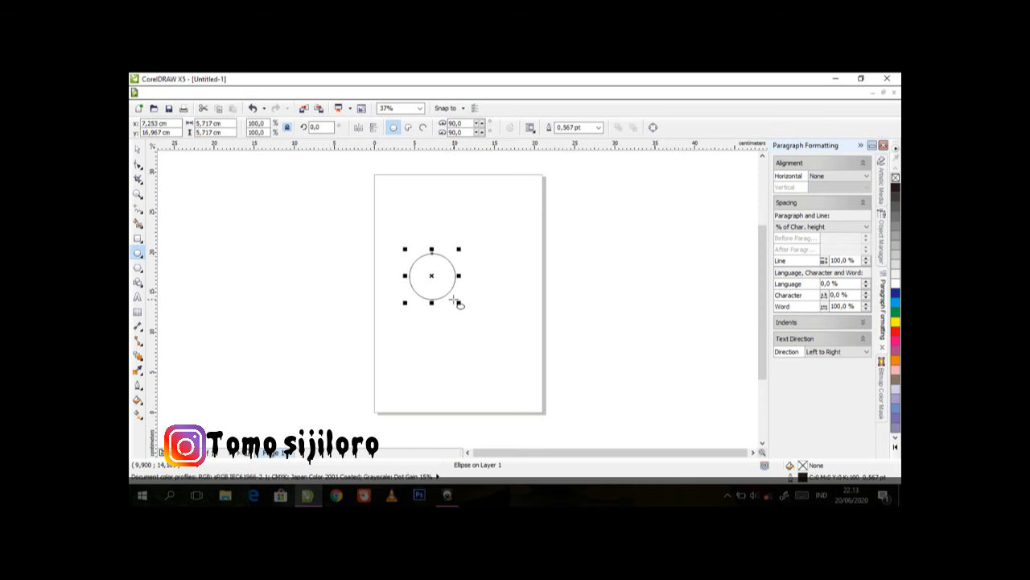
Try the pie and arc styles on the circle and restore it to a full ellipse
left_click(137, 149)
left_click(275, 270)
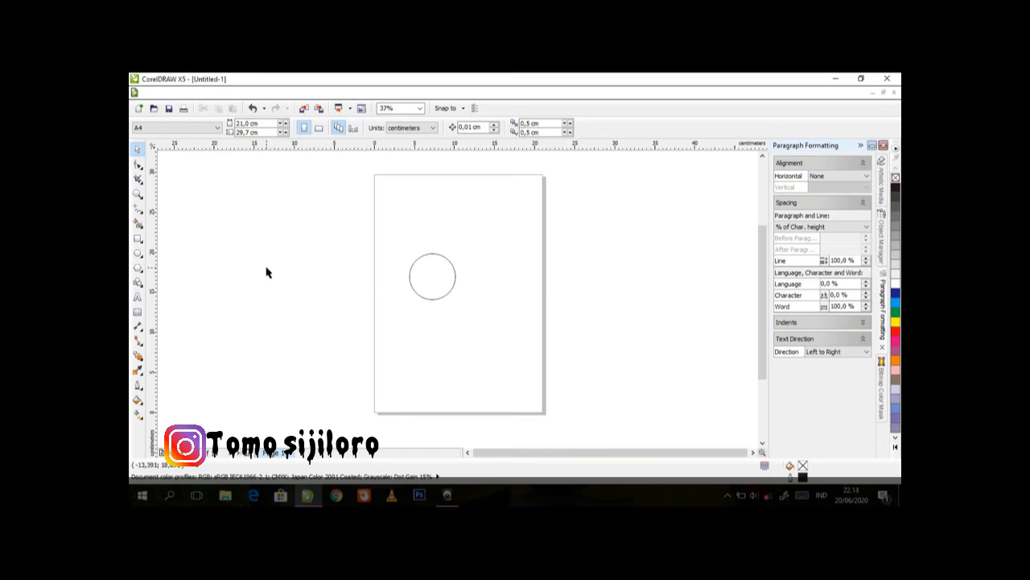
left_click(431, 295)
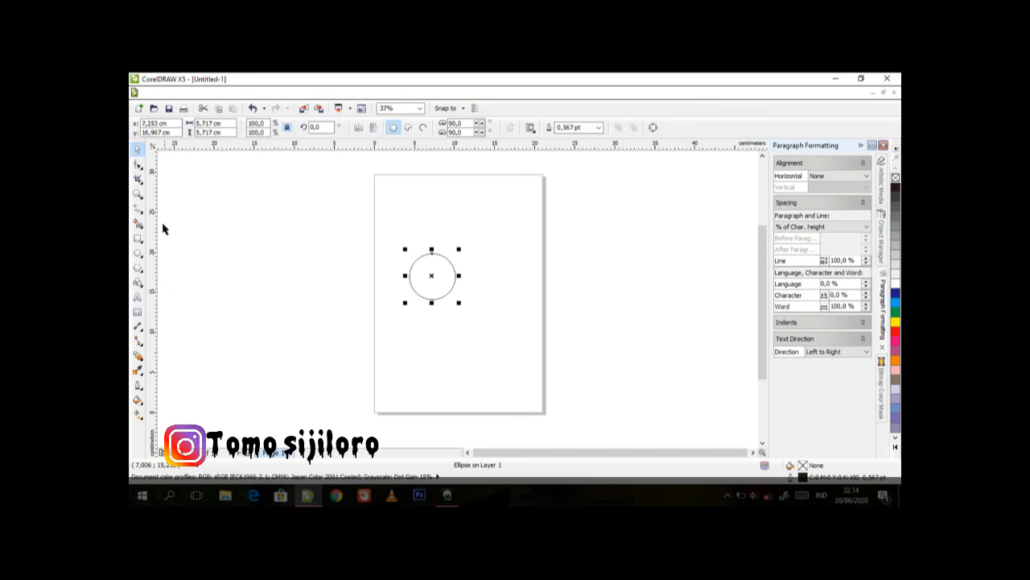
left_click(137, 167)
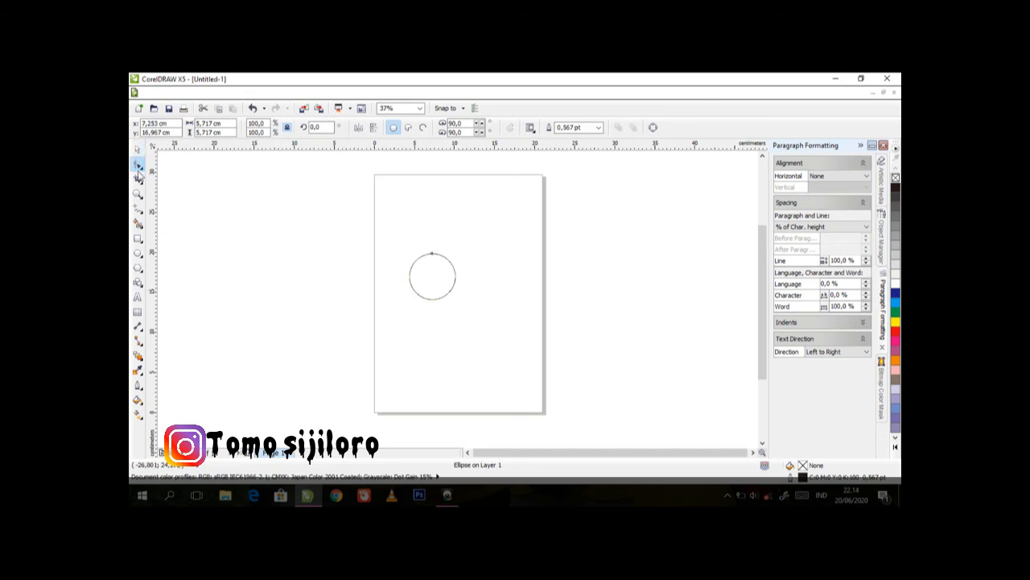
left_click(432, 255)
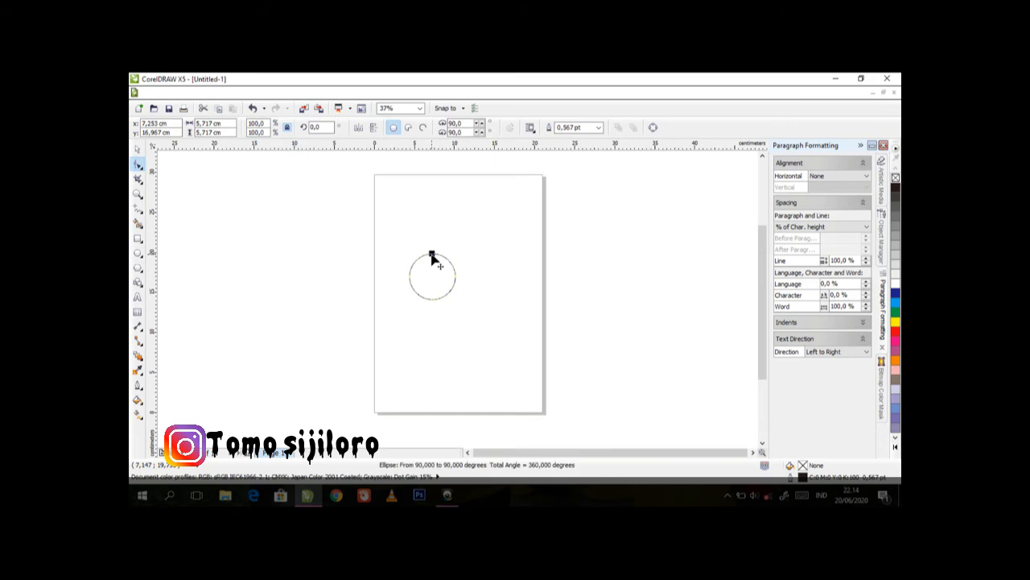
left_click(407, 129)
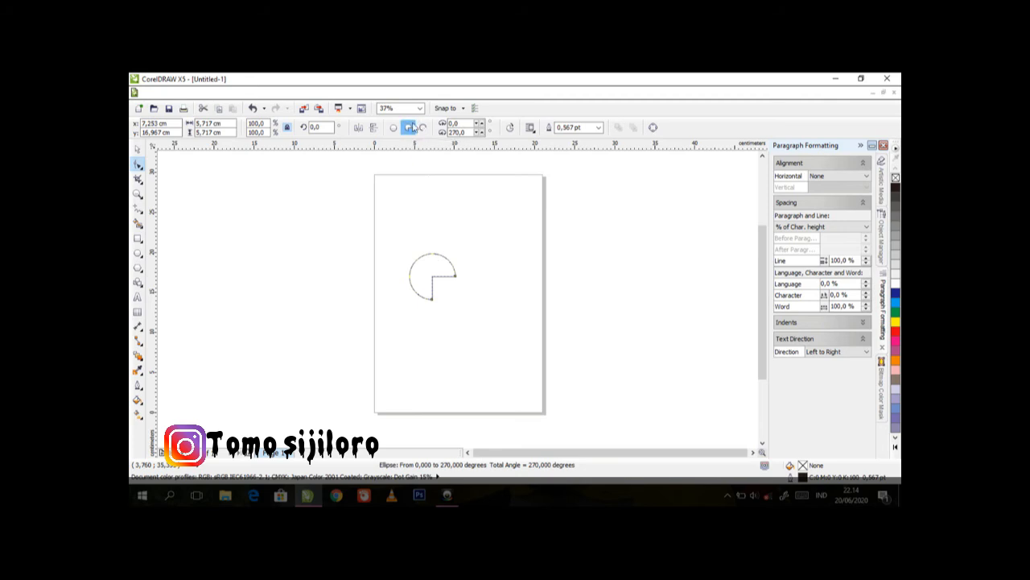
left_click(423, 128)
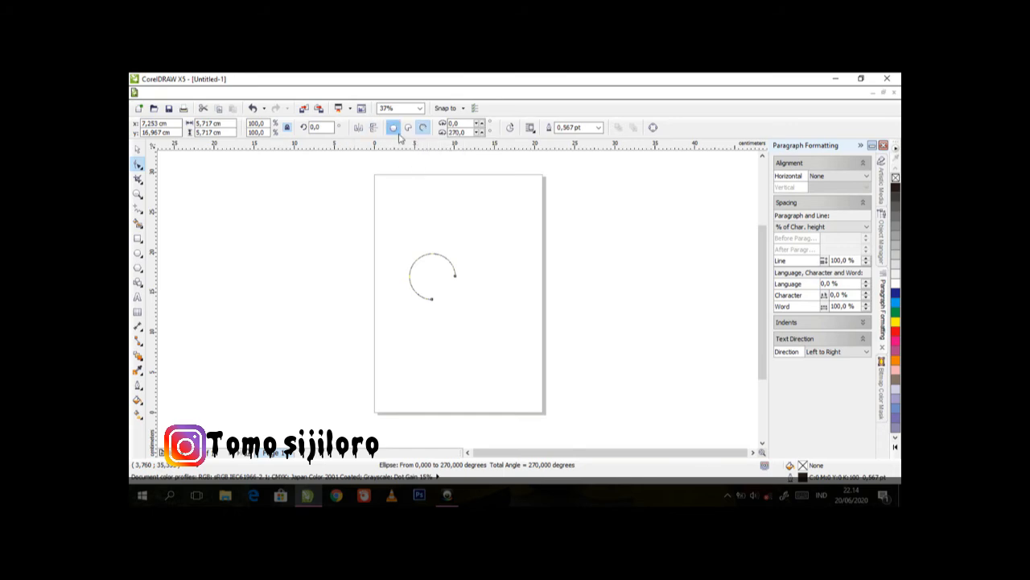
left_click(394, 129)
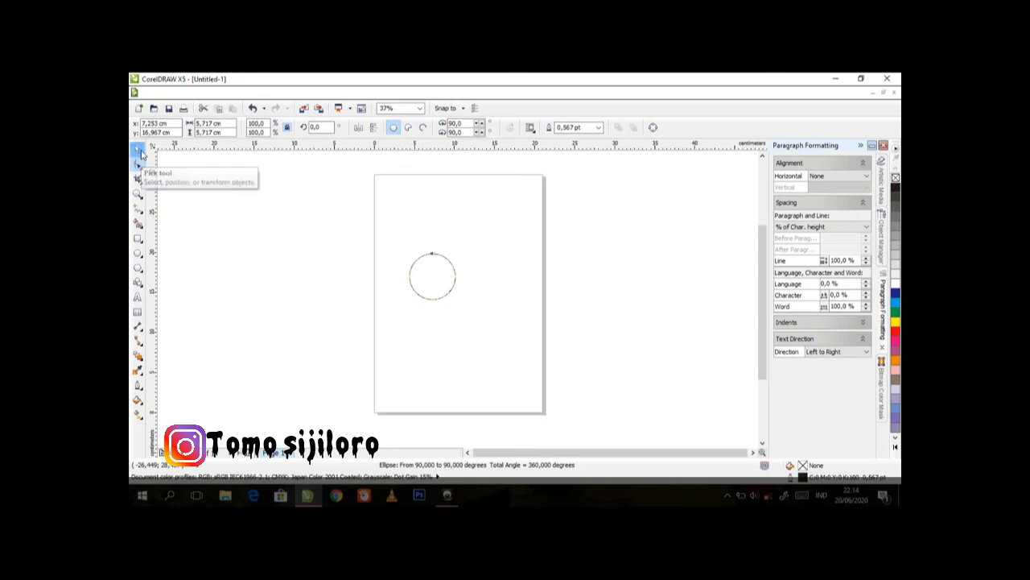
left_click(137, 149)
left_click(264, 243)
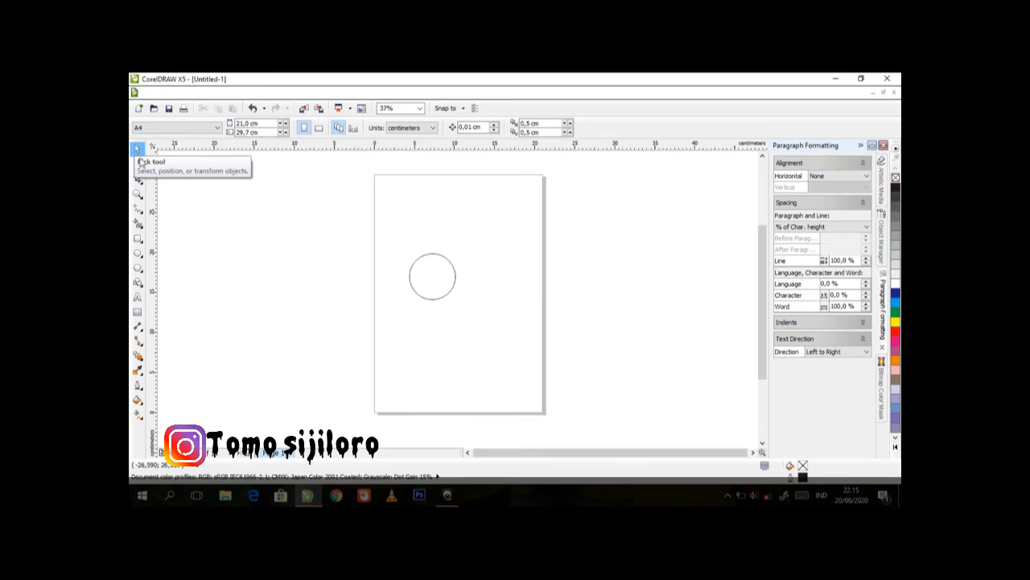
Draw a three-sided polygon about 6.1 cm wide and 6.2 cm high in the upper-right part of the page
left_click(138, 268)
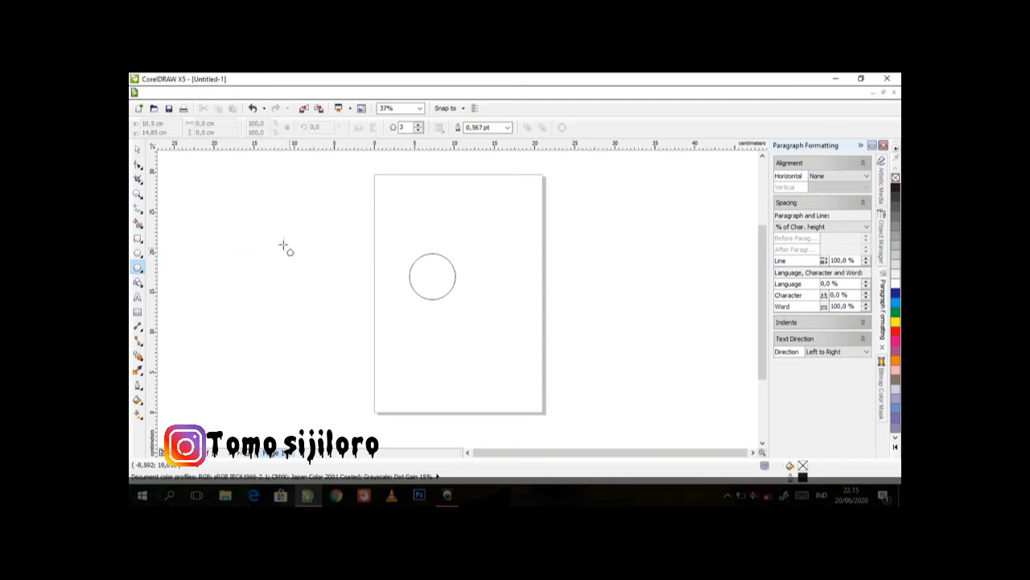
left_click_drag(469, 199, 531, 271)
left_click(137, 151)
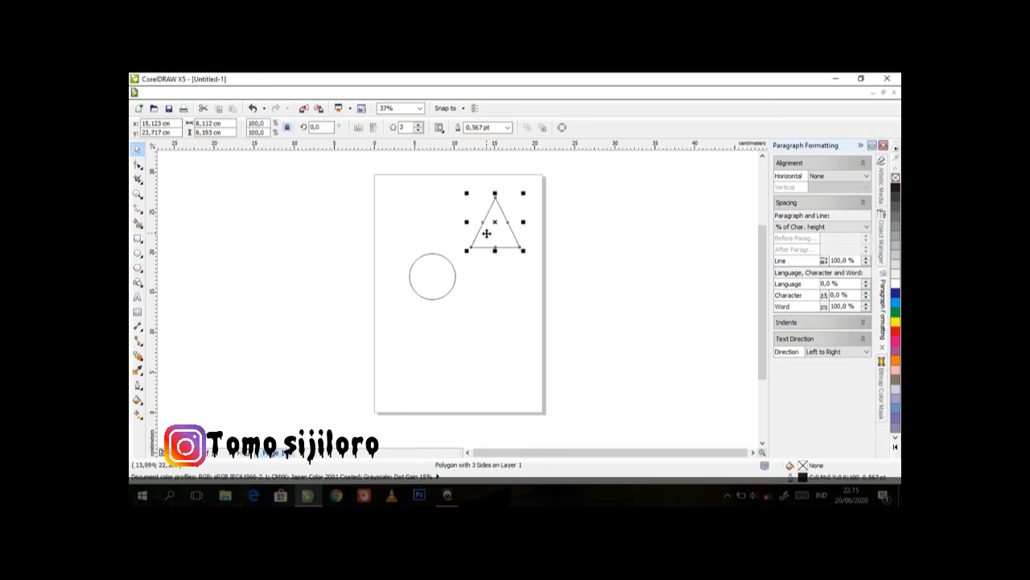
Draw a rectangle in the upper-left part of the page, above the circle, and deselect it
left_click(137, 238)
left_click_drag(390, 194, 441, 239)
left_click(137, 150)
left_click(219, 228)
Try five, six and four sides on the triangle in the upper-right part of the page
double_click(440, 280)
double_click(500, 239)
double_click(500, 239)
left_click(503, 240)
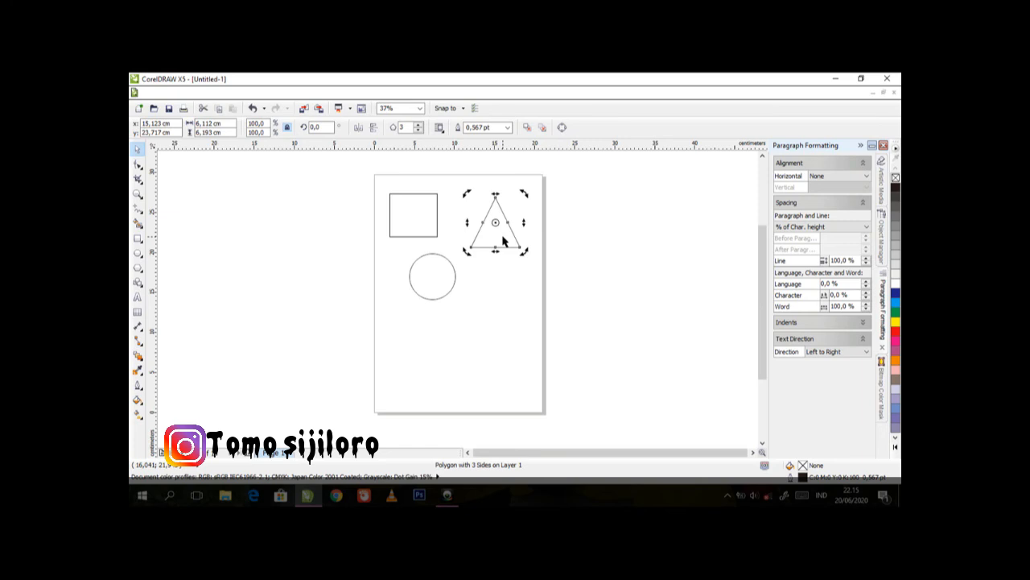
left_click(503, 240)
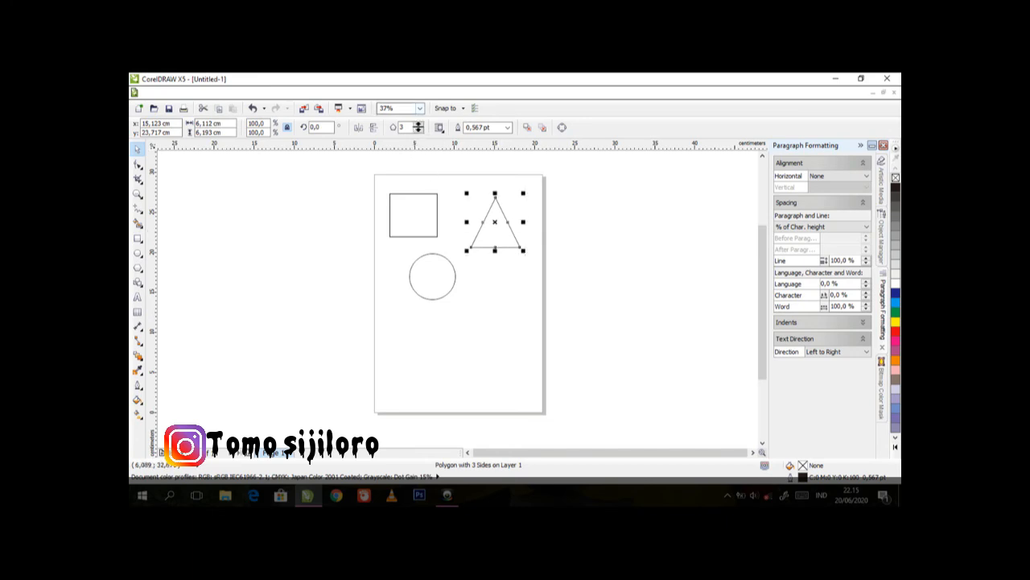
left_click(419, 125)
left_click(419, 126)
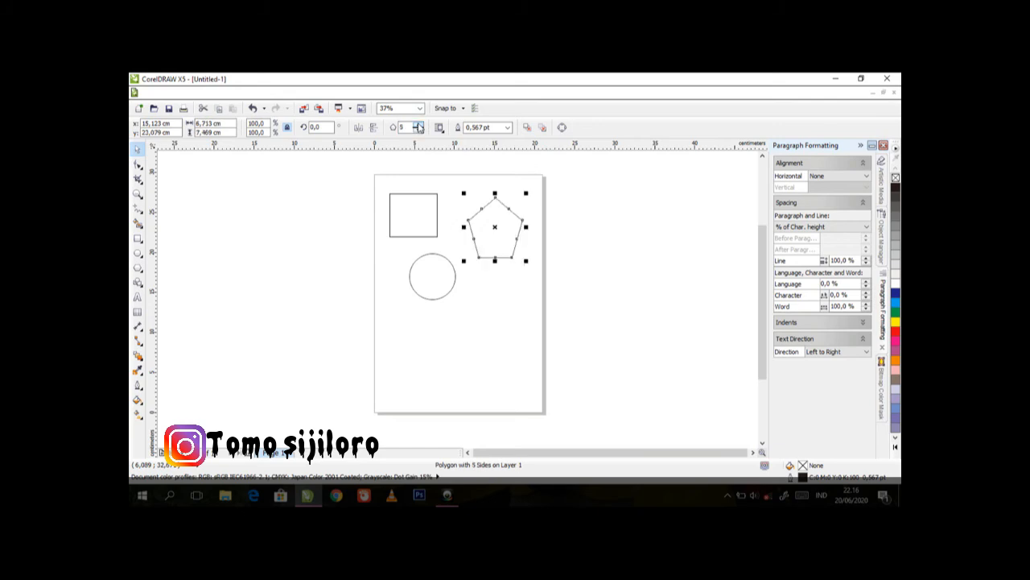
left_click(419, 126)
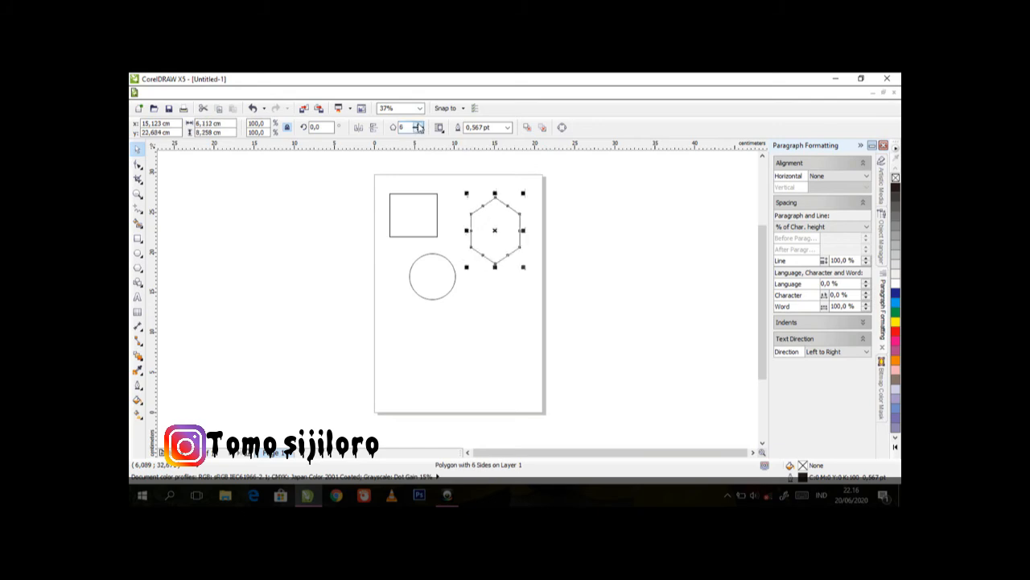
left_click(420, 131)
left_click(420, 130)
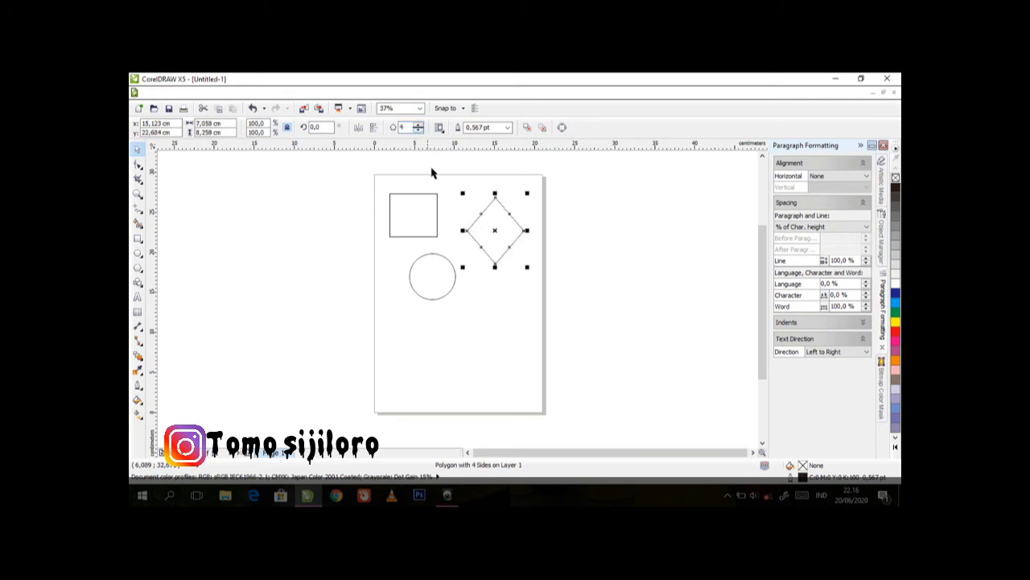
left_click(370, 281)
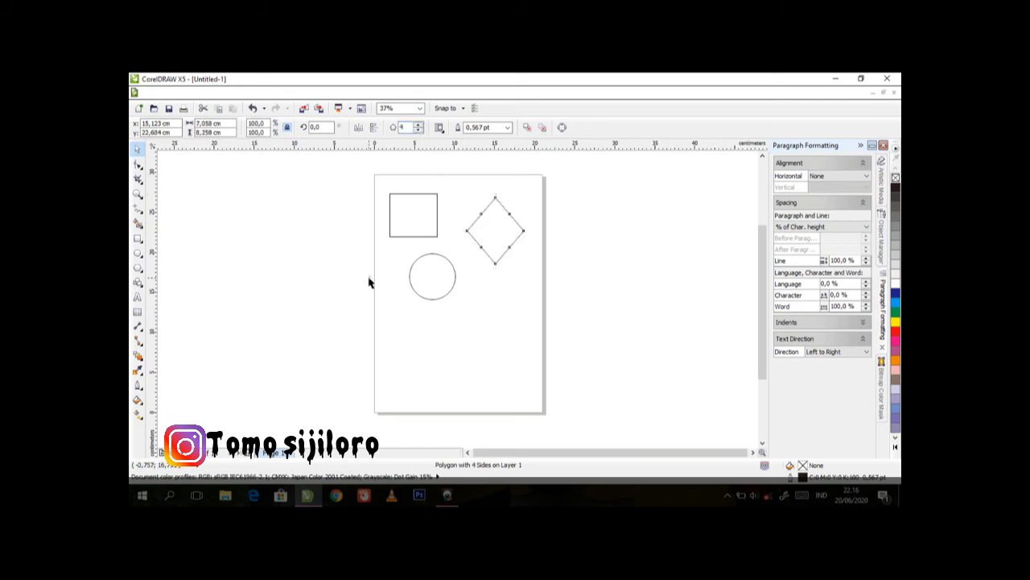
Set the polygon to five sides and pull its bottom edge's midpoint node inward with the Shape tool to form a star
left_click(487, 231)
left_click(418, 125)
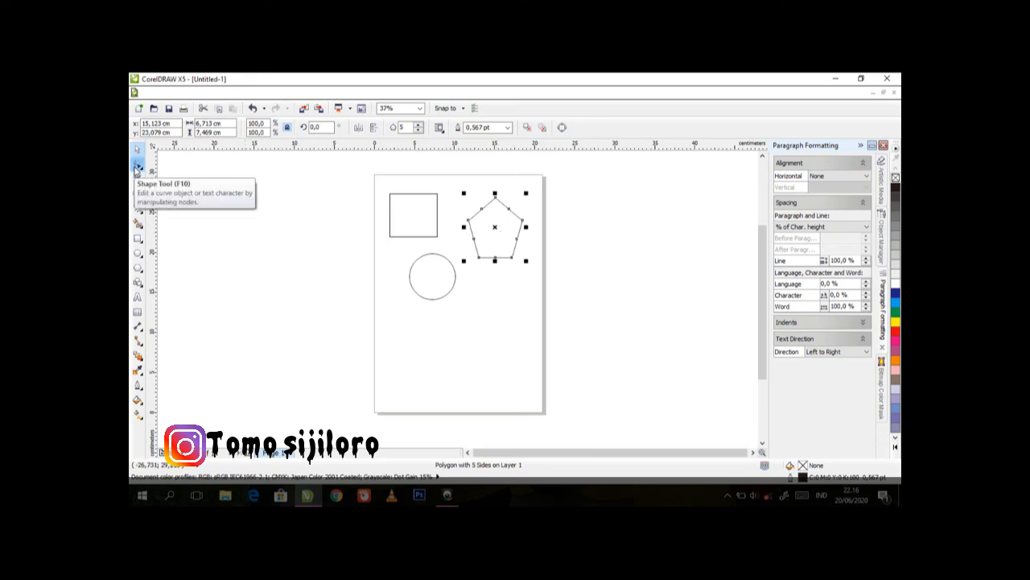
left_click(138, 168)
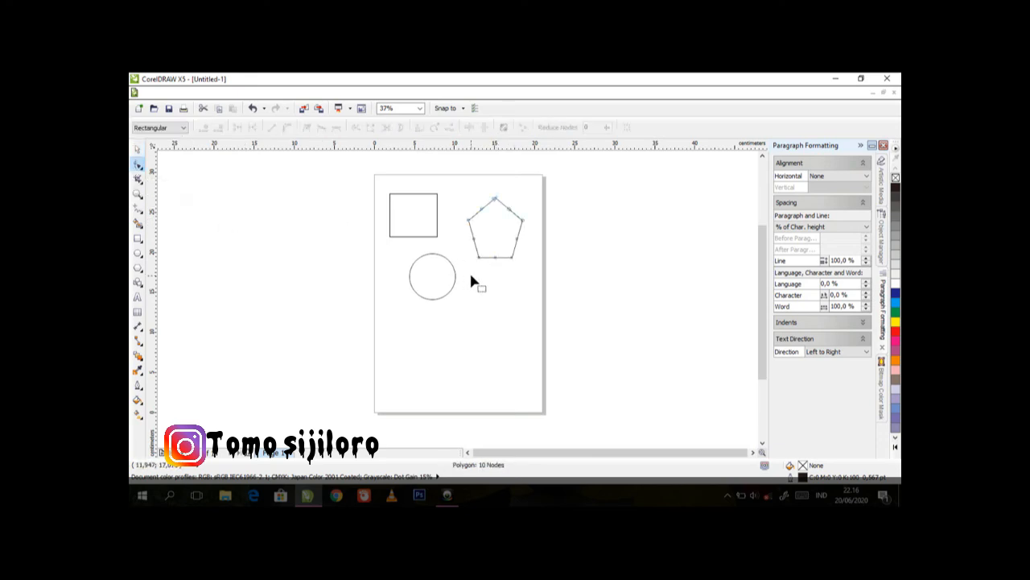
left_click(495, 257)
left_click_drag(495, 258, 496, 250)
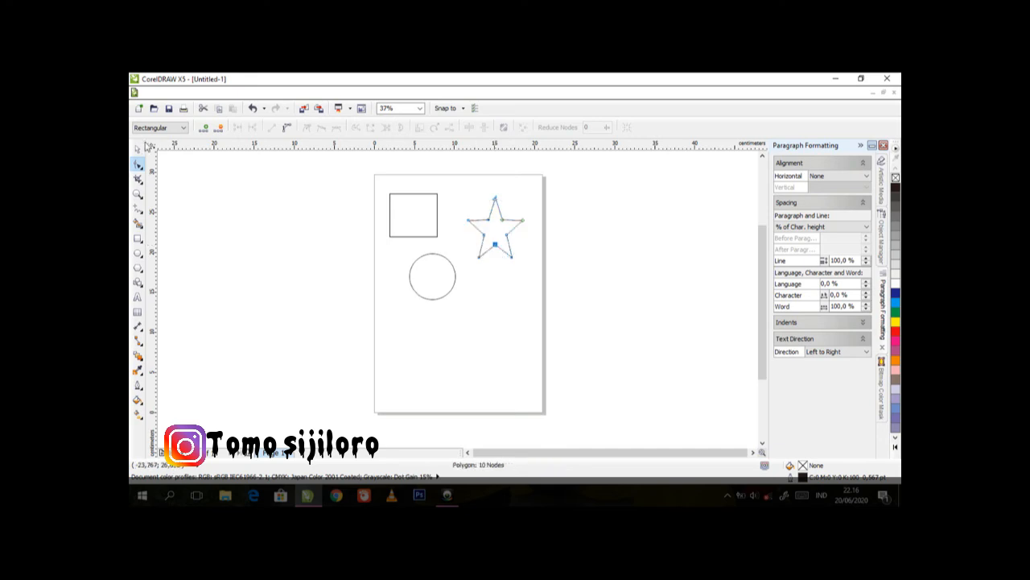
left_click(137, 151)
left_click(232, 258)
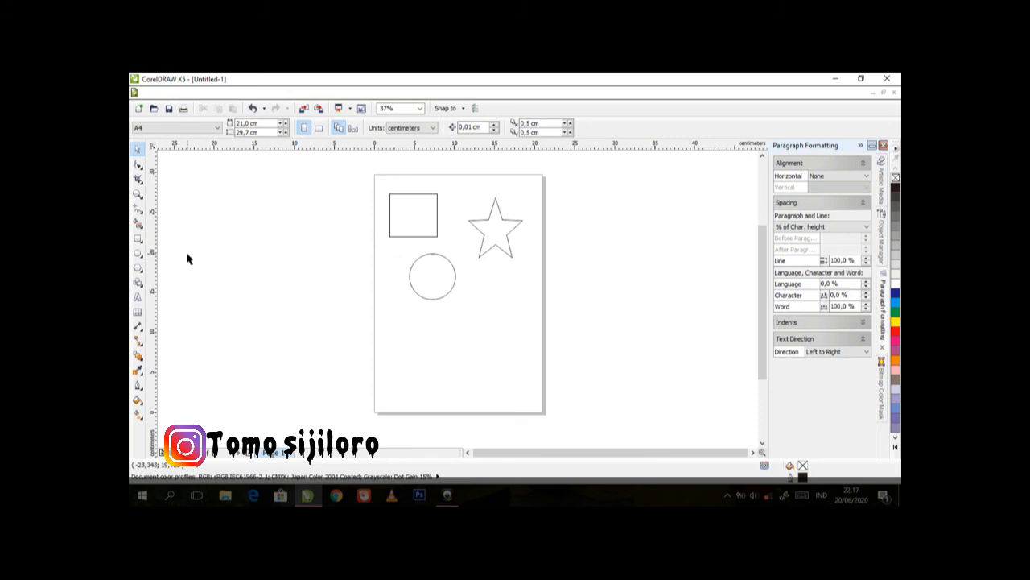
Draw a closed rectangle about 14.8 cm wide from straight Freehand segments in the empty area left of the page
left_click(136, 214)
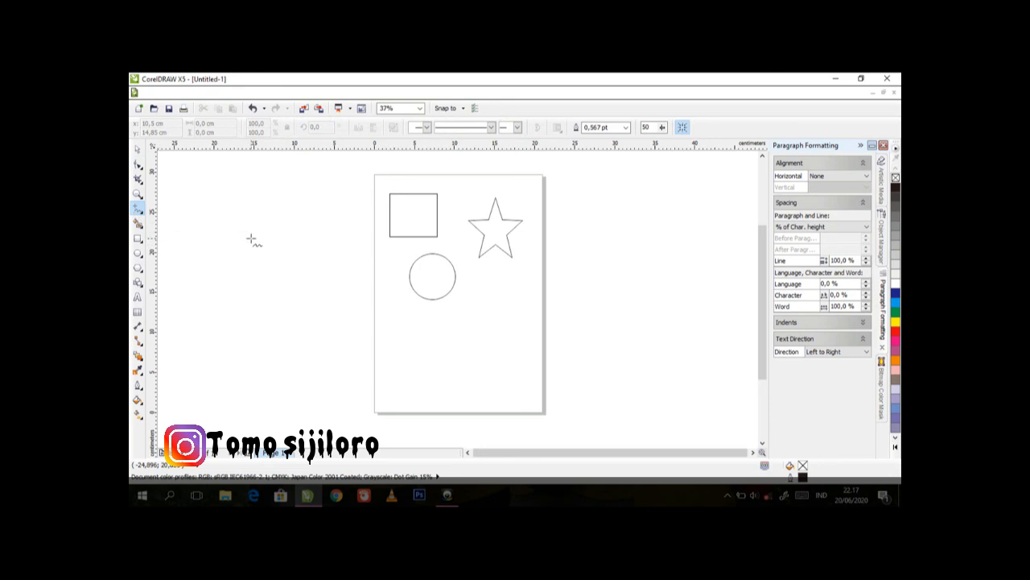
left_click(143, 215)
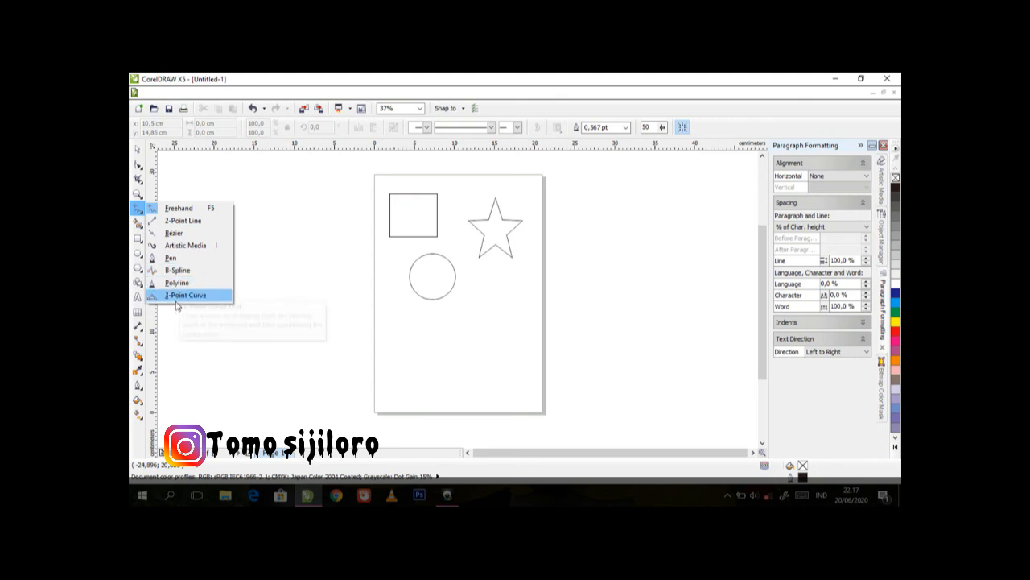
left_click(172, 210)
left_click(186, 222)
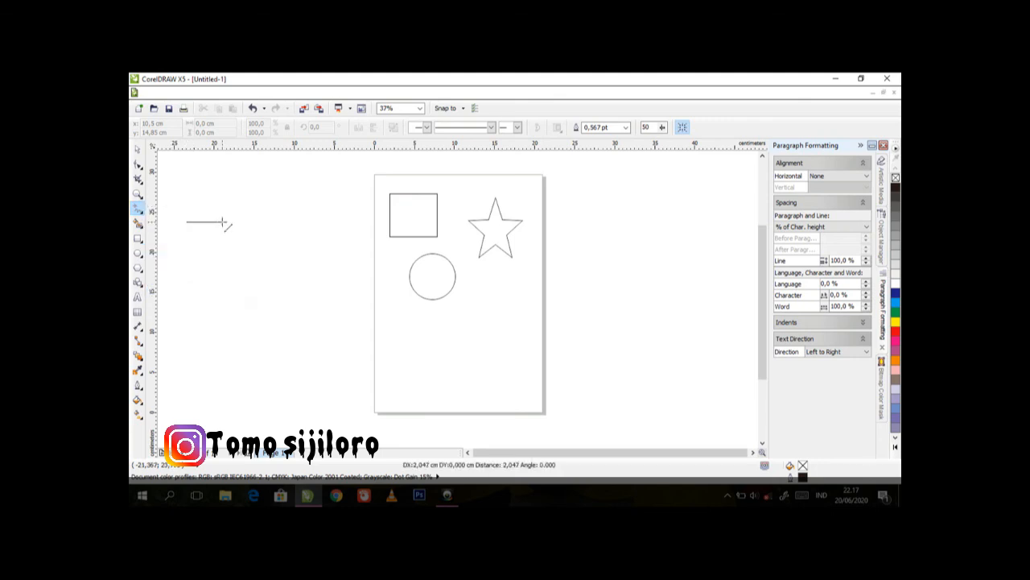
left_click(306, 221)
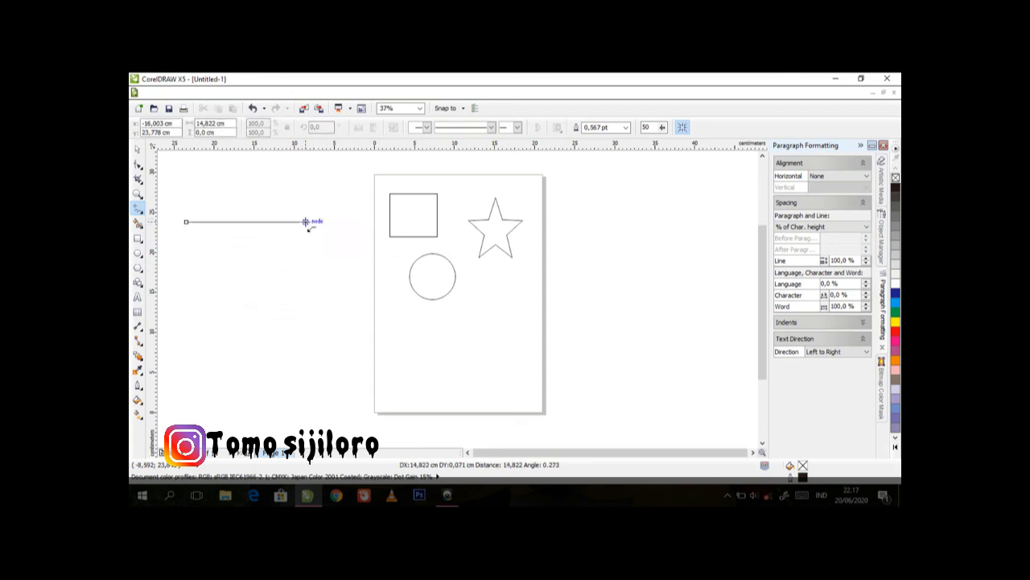
left_click(306, 307)
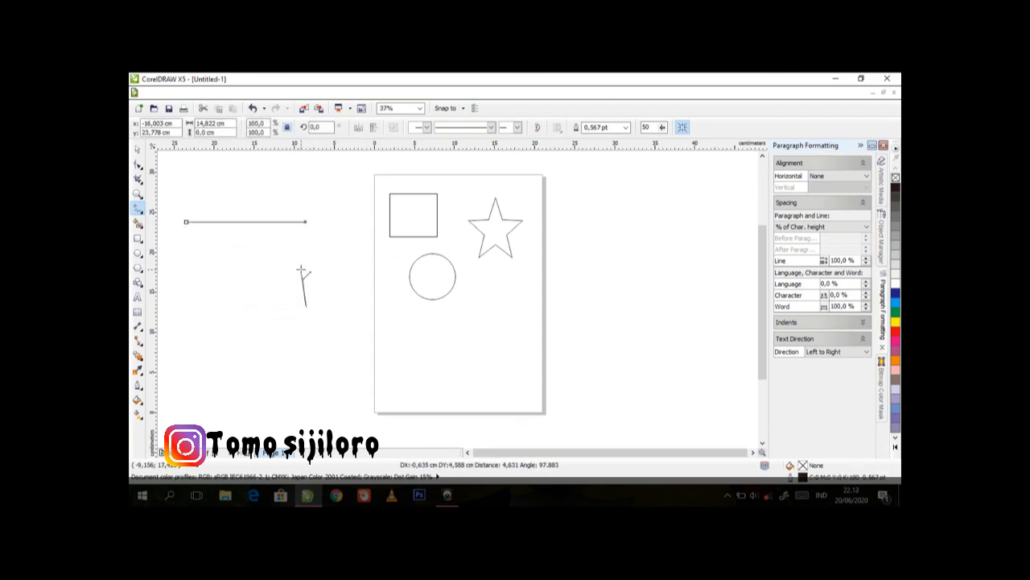
left_click(306, 221)
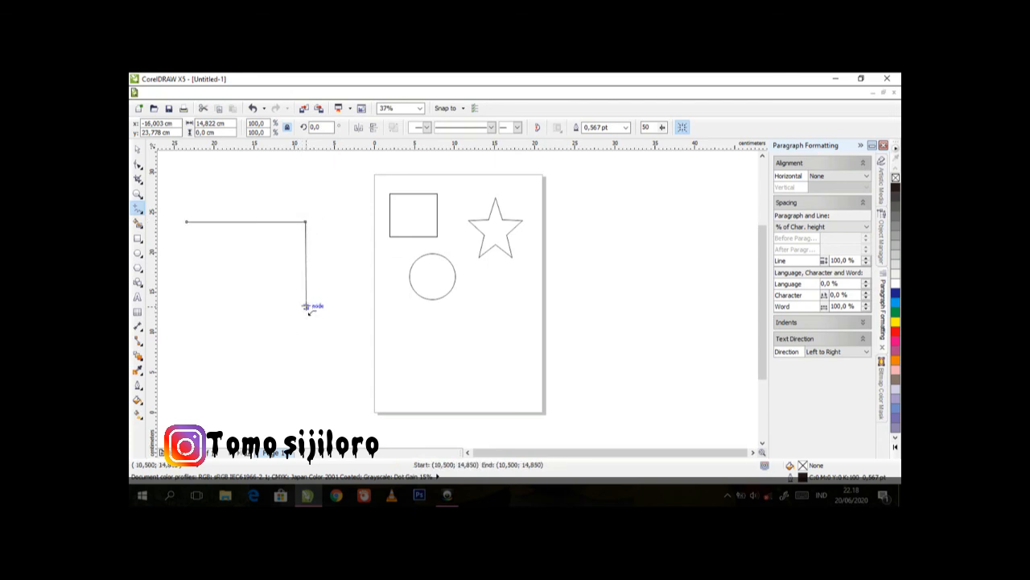
left_click_drag(306, 307, 187, 307)
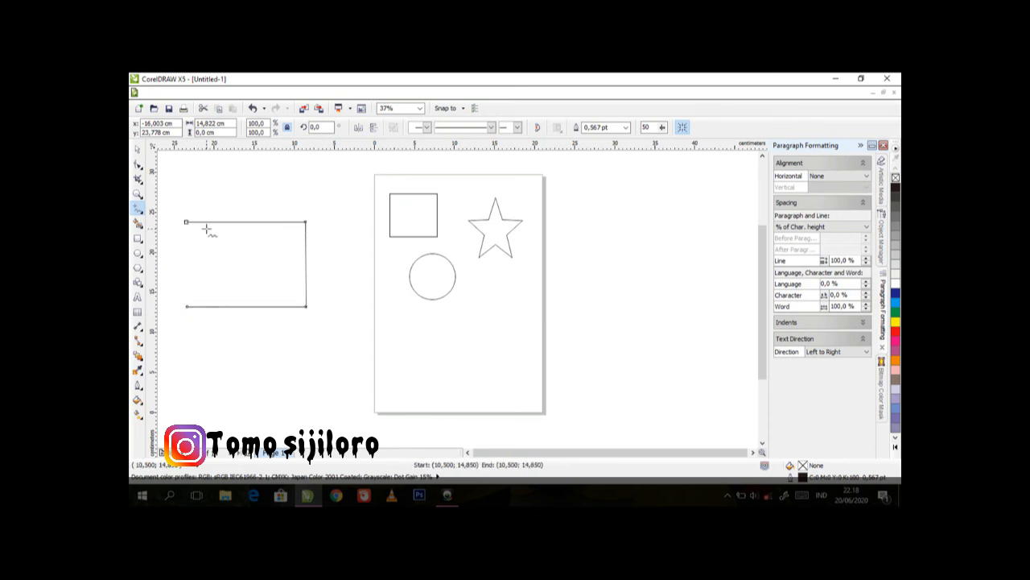
left_click_drag(187, 306, 187, 222)
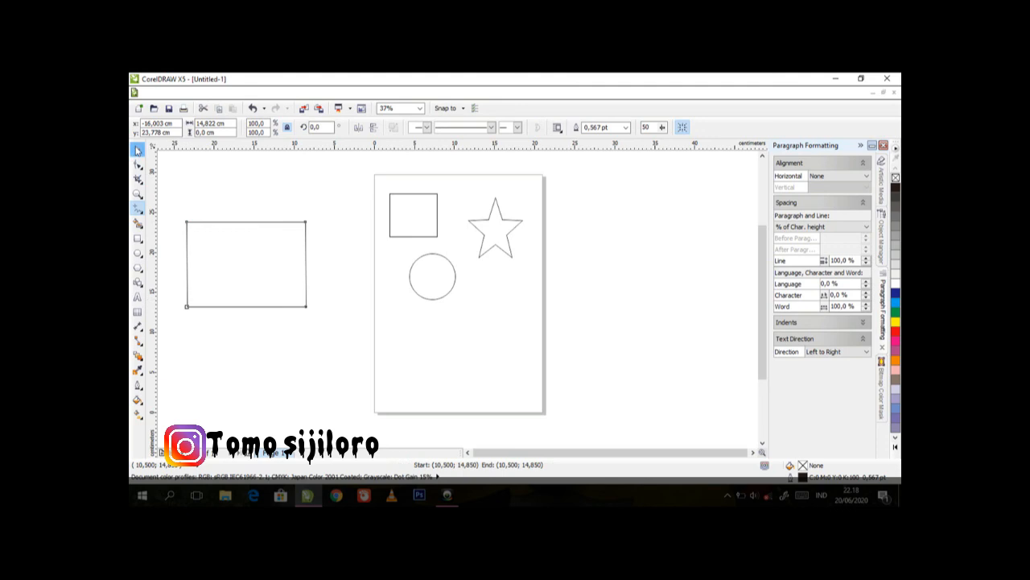
left_click(136, 148)
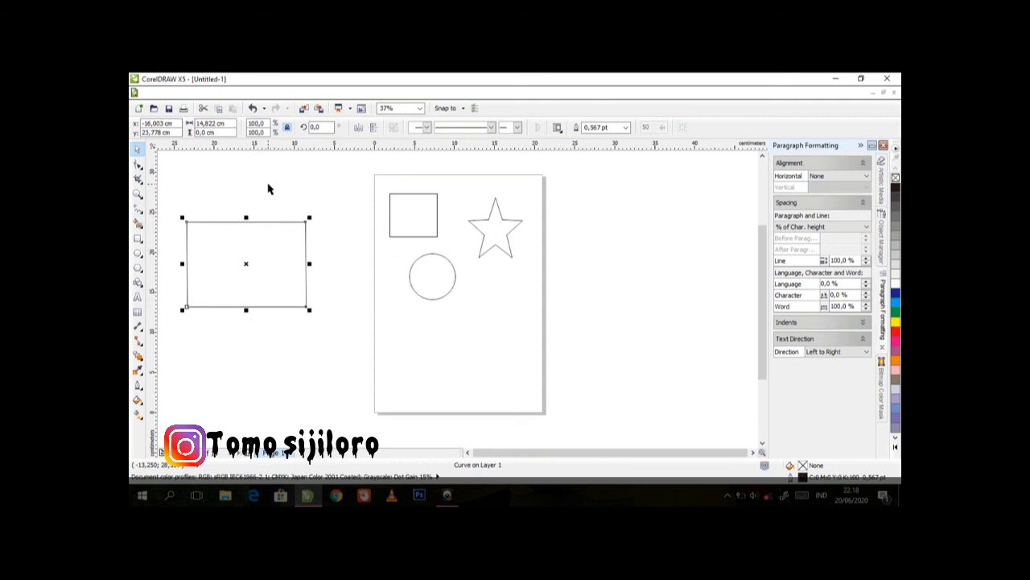
Draw a closed triangle with a base about 6.1 cm long from straight Freehand segments below the large rectangle, and deselect it
left_click(141, 216)
left_click(171, 207)
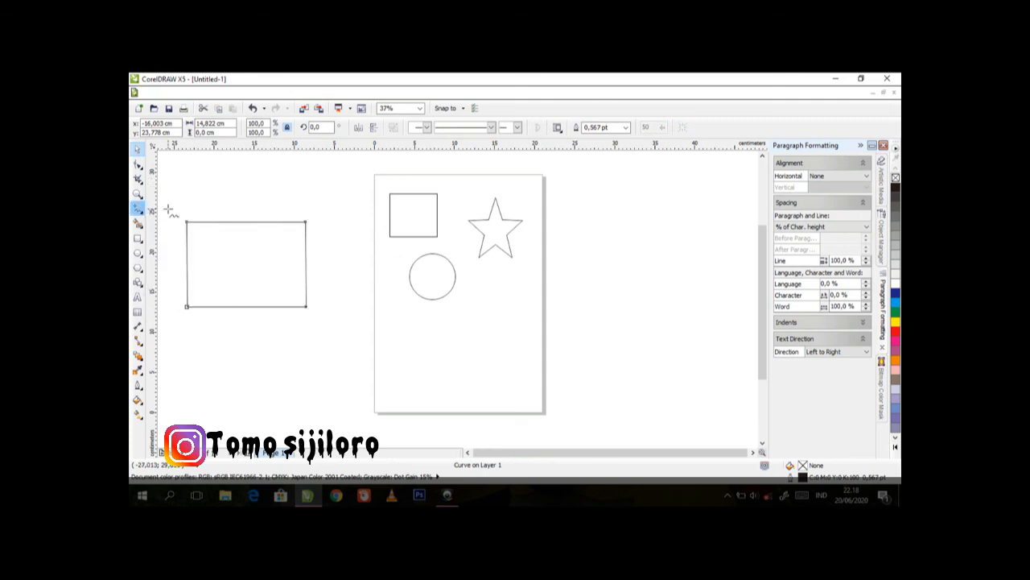
left_click(204, 386)
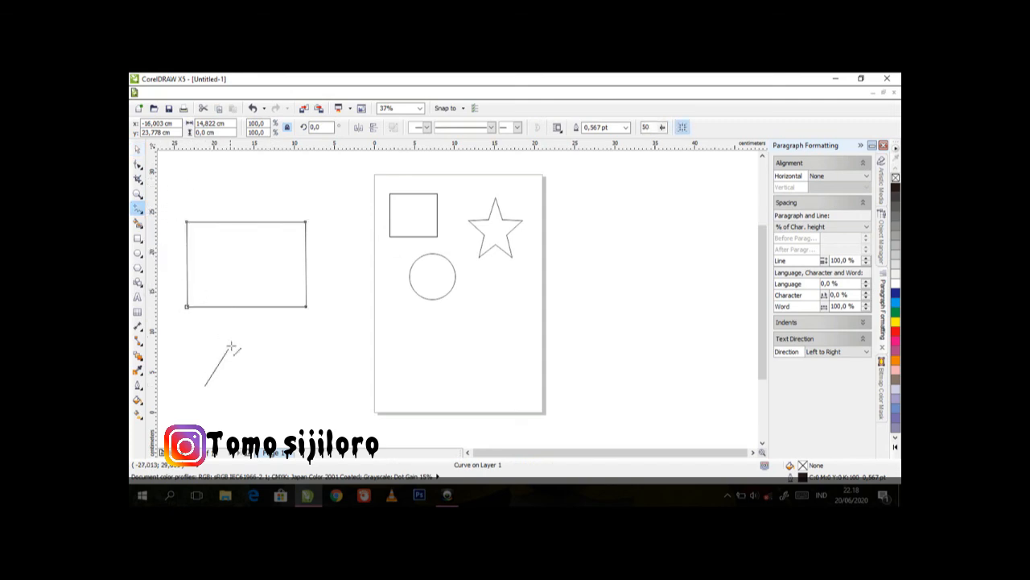
left_click(239, 335)
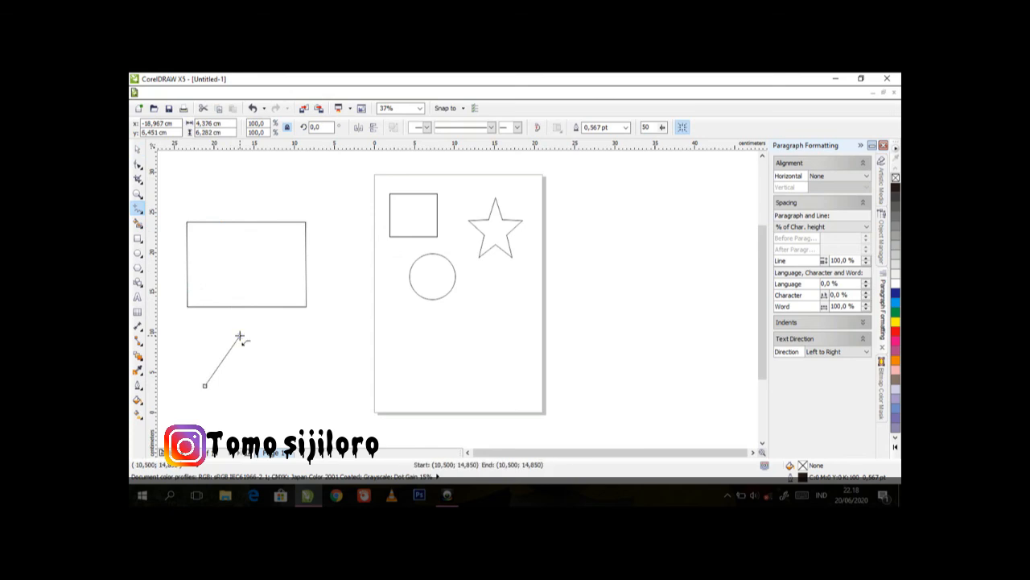
left_click(254, 387)
left_click(204, 386)
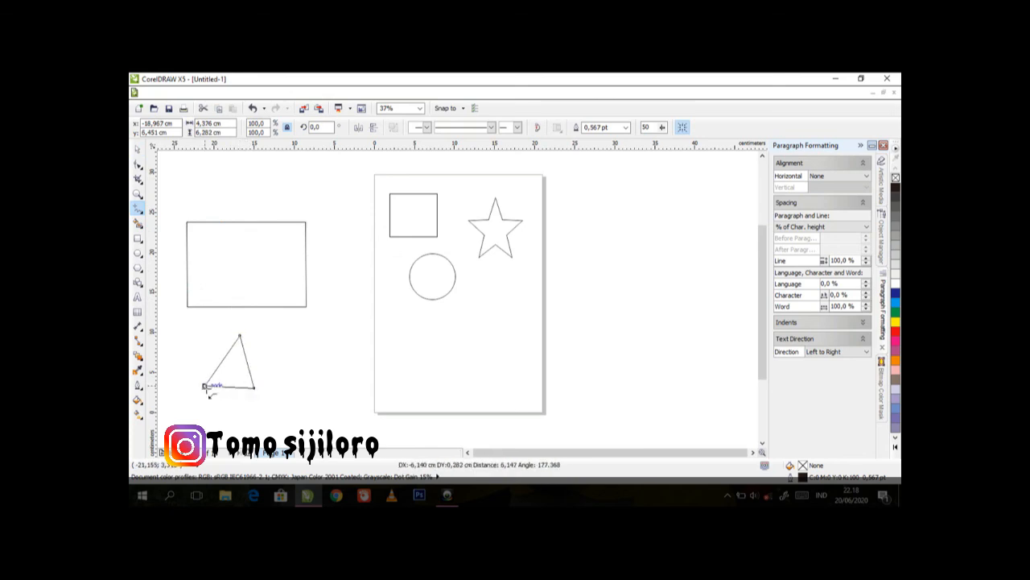
left_click(137, 149)
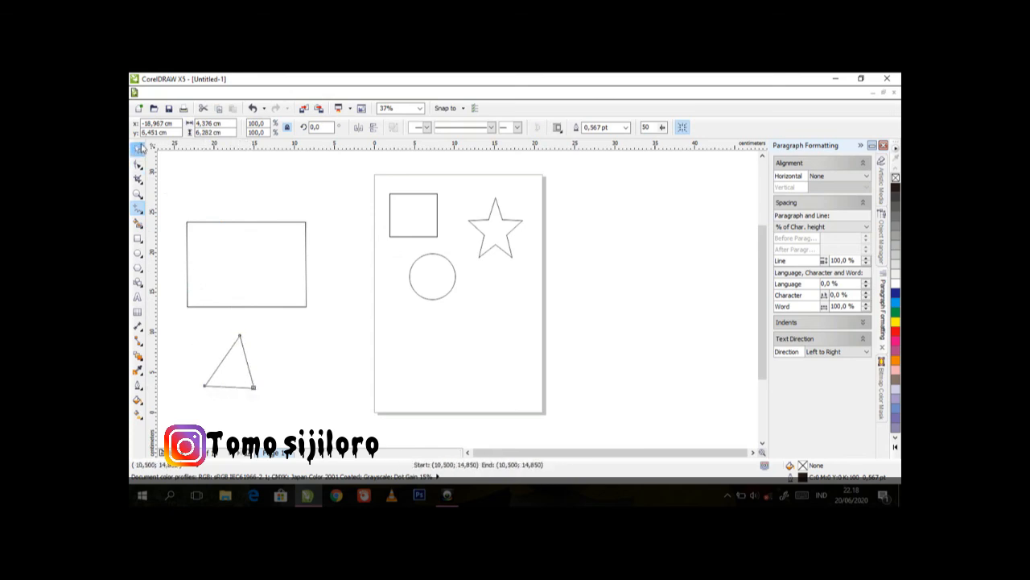
left_click(204, 190)
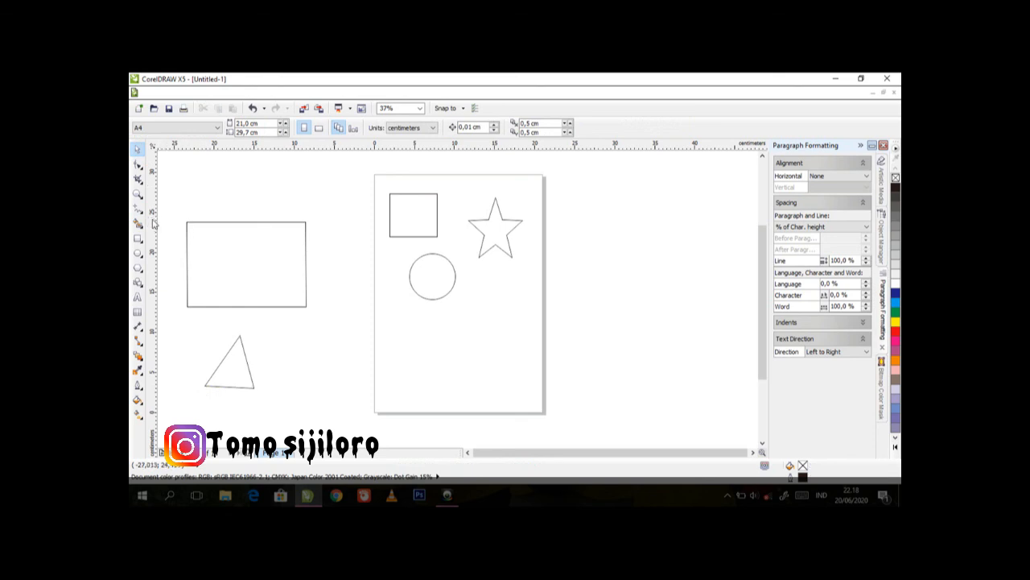
Draw a closed rectangle about 10.9 cm wide from 2-Point Line segments beside the triangle, overlapping the page's left edge, and deselect it
left_click(142, 211)
left_click(143, 218)
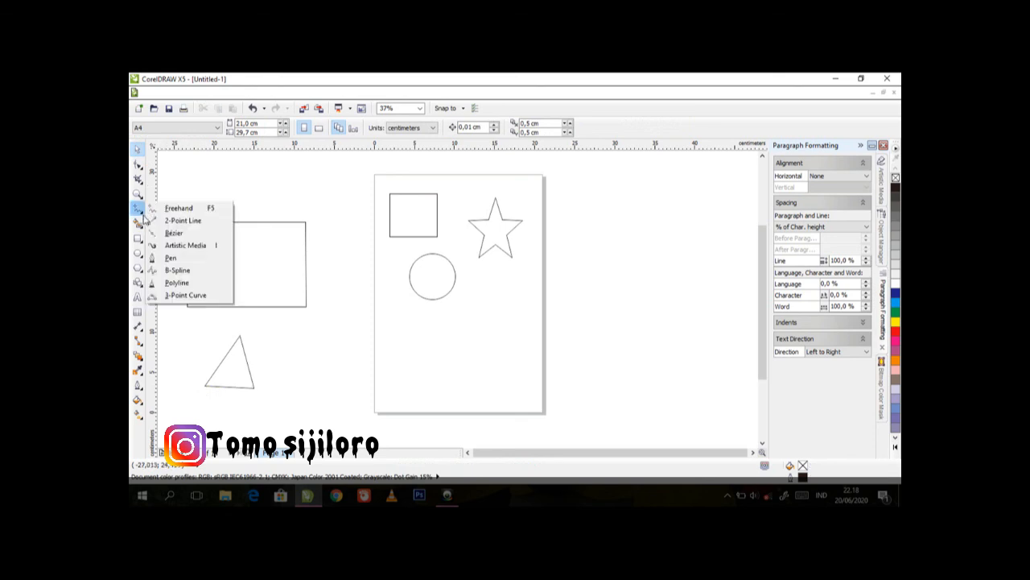
left_click(182, 220)
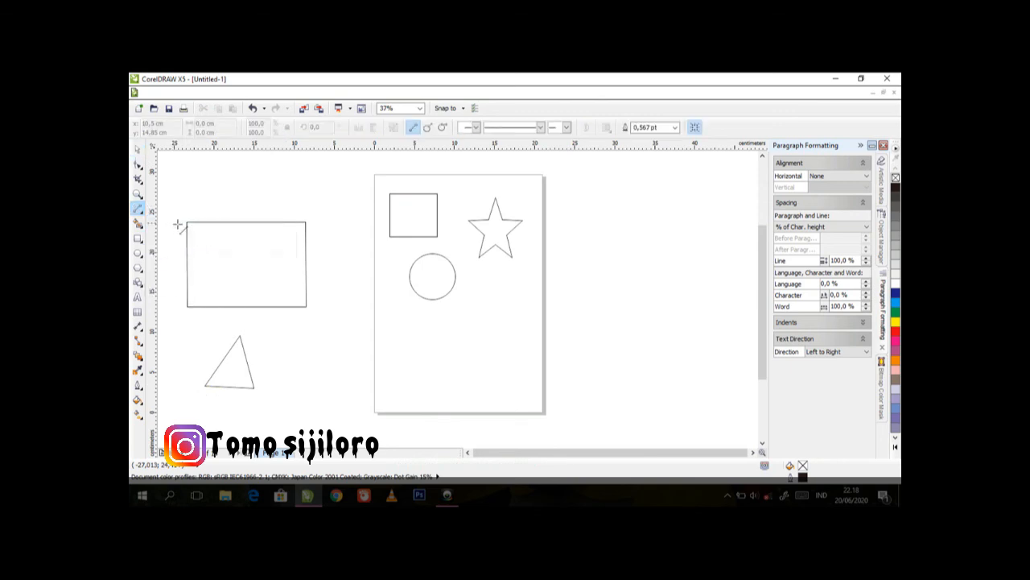
left_click_drag(291, 340, 379, 341)
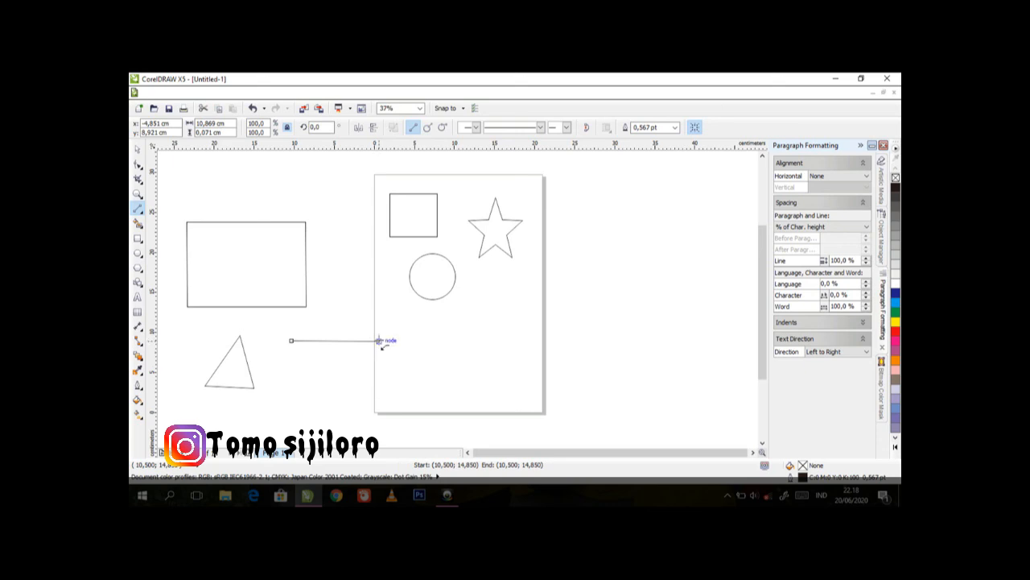
left_click_drag(379, 341, 293, 339)
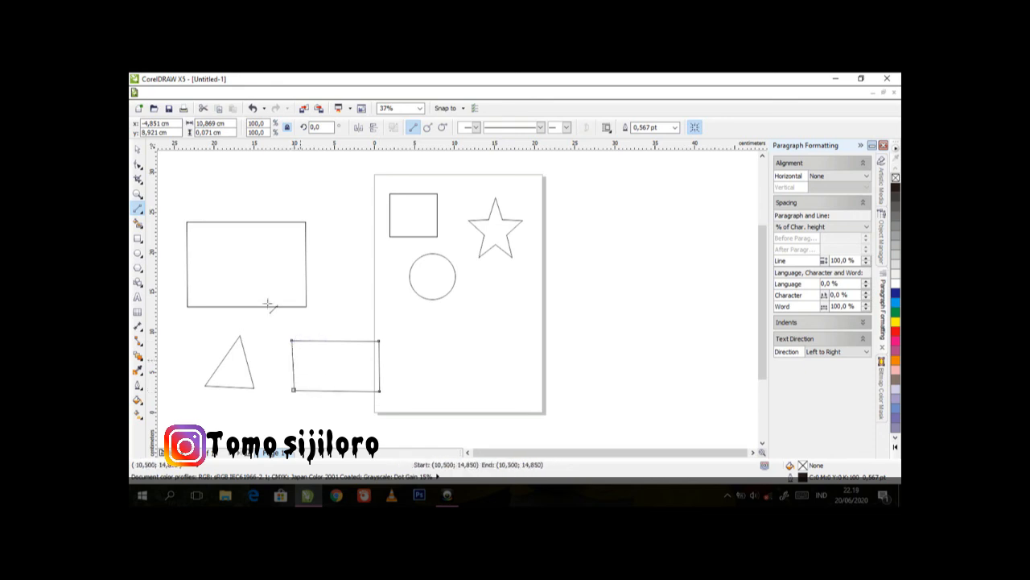
key("space")
left_click(259, 196)
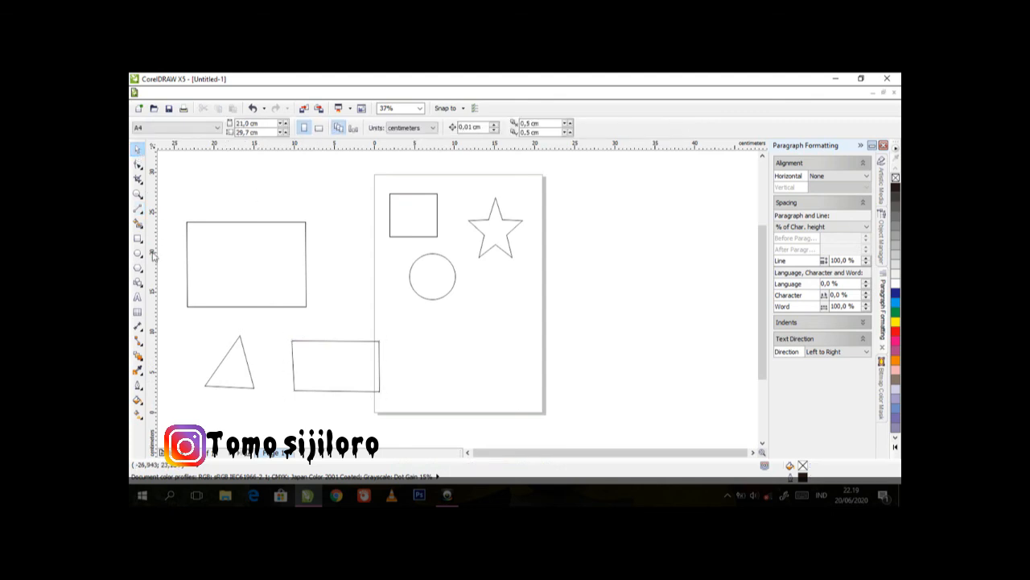
Draw a closed curved shape about 11.2 cm wide with a deep notch in its upper edge below the circle using the Pen tool, and deselect it
left_click(139, 214)
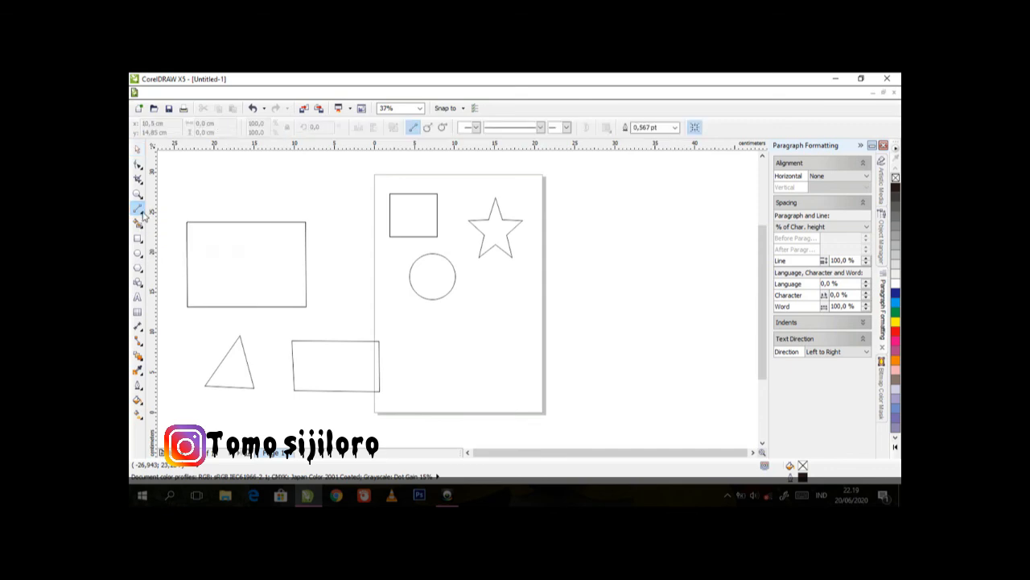
left_click(144, 216)
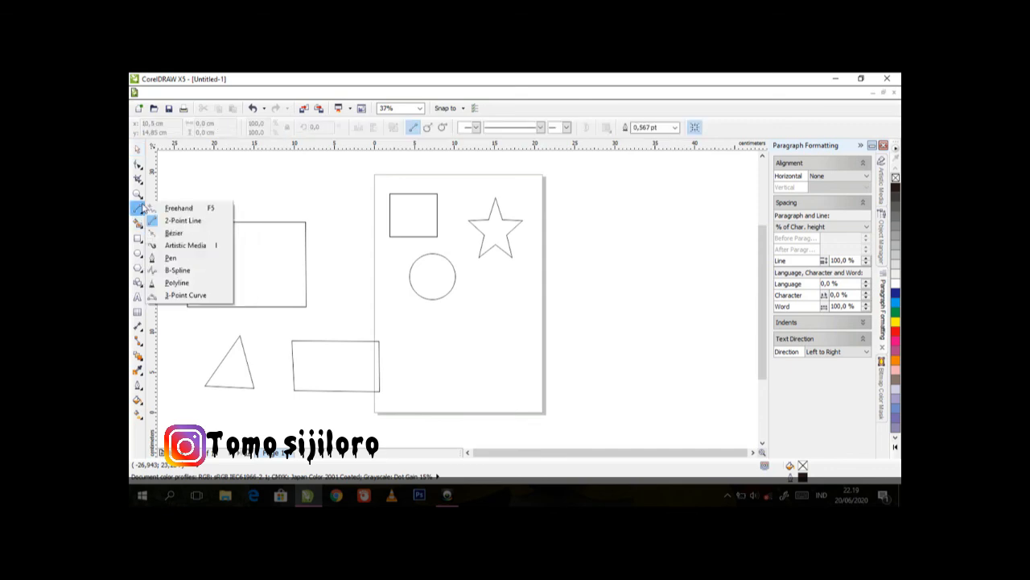
left_click(174, 257)
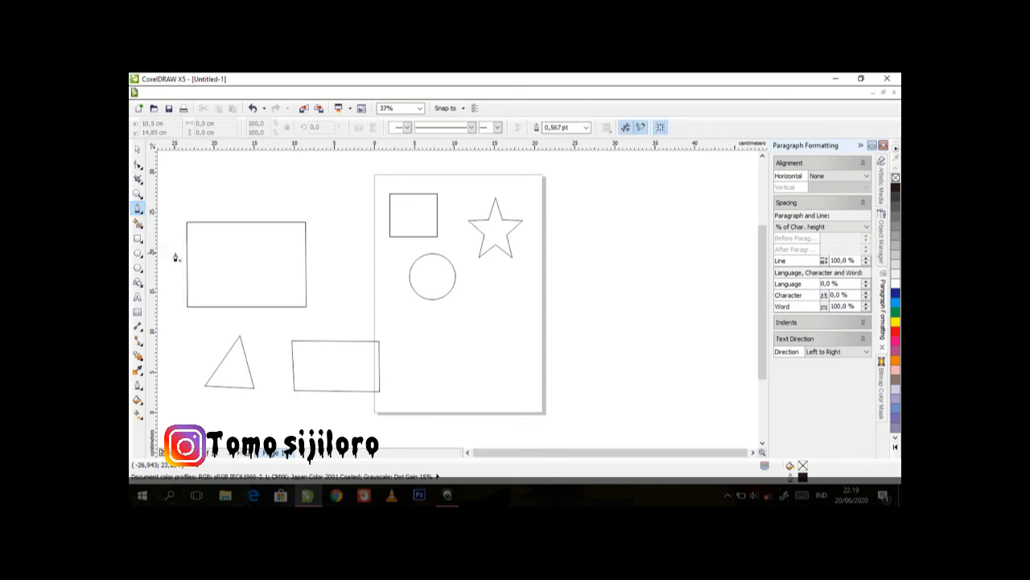
left_click(493, 315)
left_click_drag(510, 332, 514, 359)
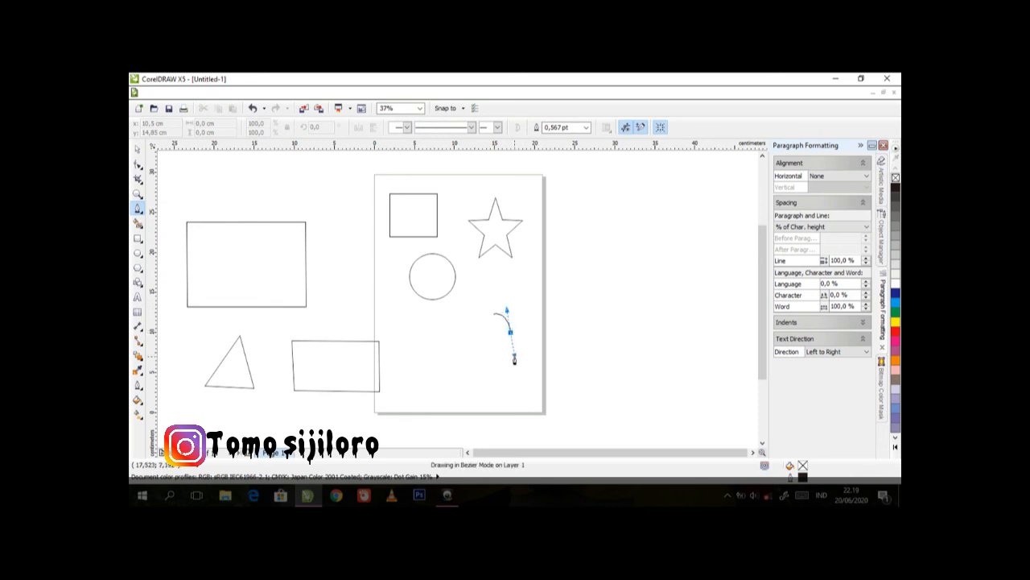
left_click(478, 392)
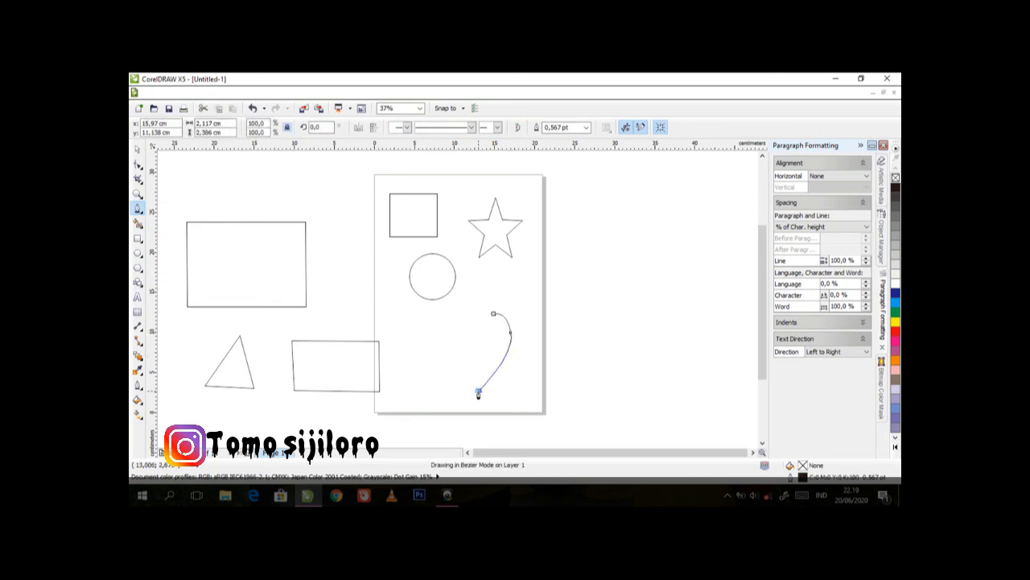
left_click_drag(478, 393, 439, 394)
double_click(422, 372)
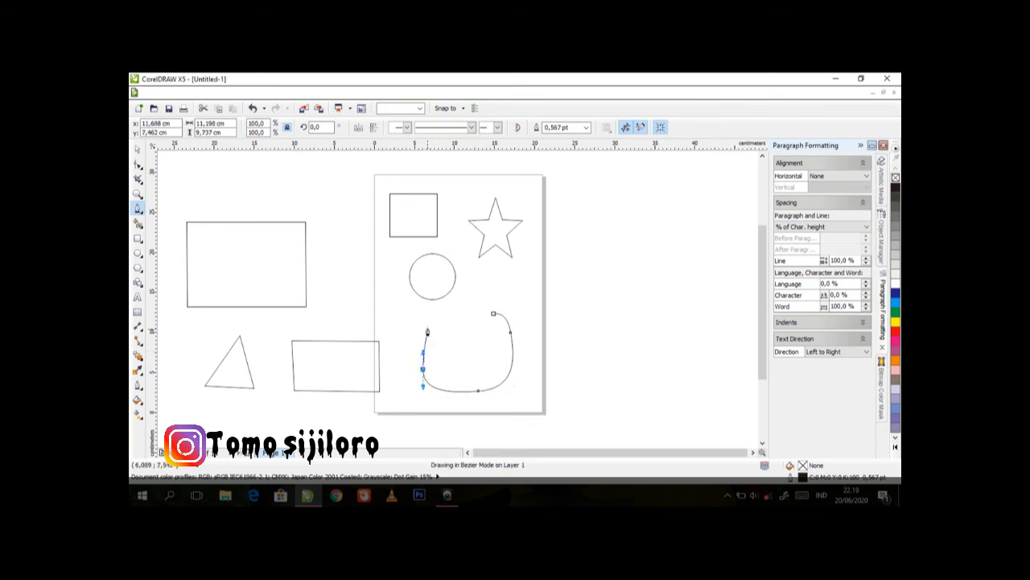
left_click_drag(440, 313, 445, 312)
left_click_drag(477, 352, 487, 371)
left_click_drag(483, 318, 476, 311)
left_click(494, 314)
left_click(137, 149)
left_click(271, 192)
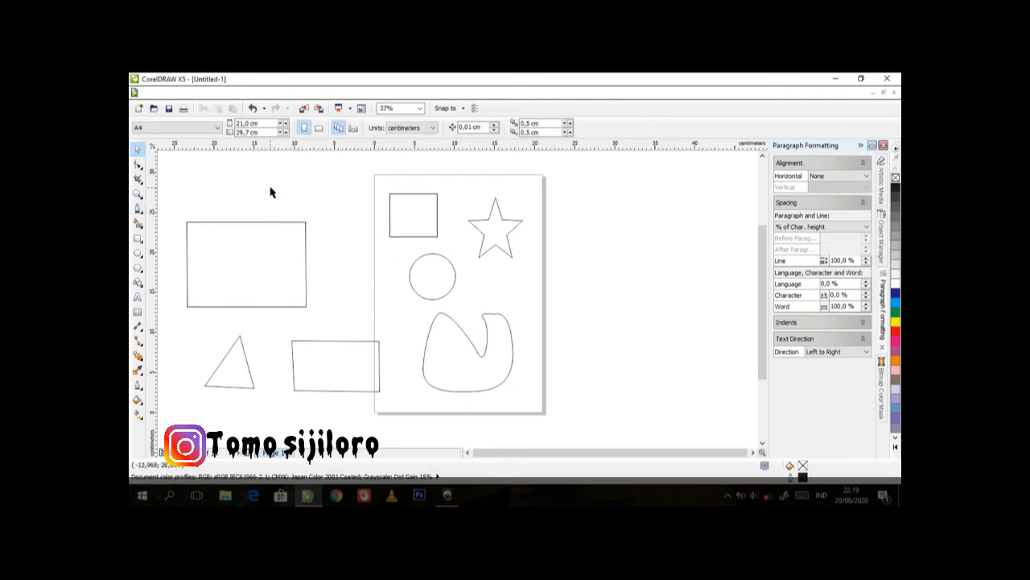